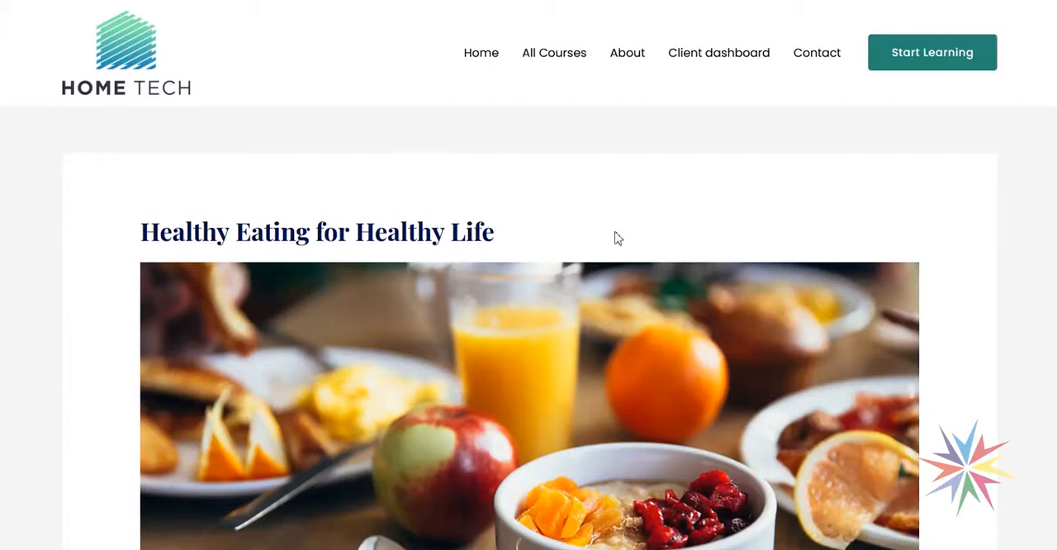
- Look through the Healthy Eating for Healthy Life course page, including its branding, progress, description and lesson list
scroll(817, 220, down, 2)
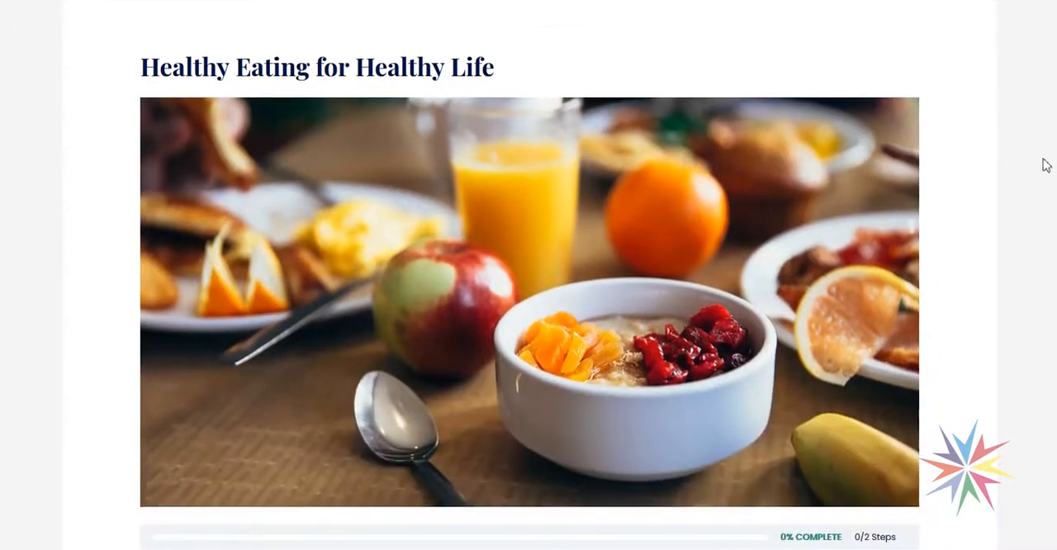
scroll(529, 274, down, 4)
scroll(498, 346, down, 2)
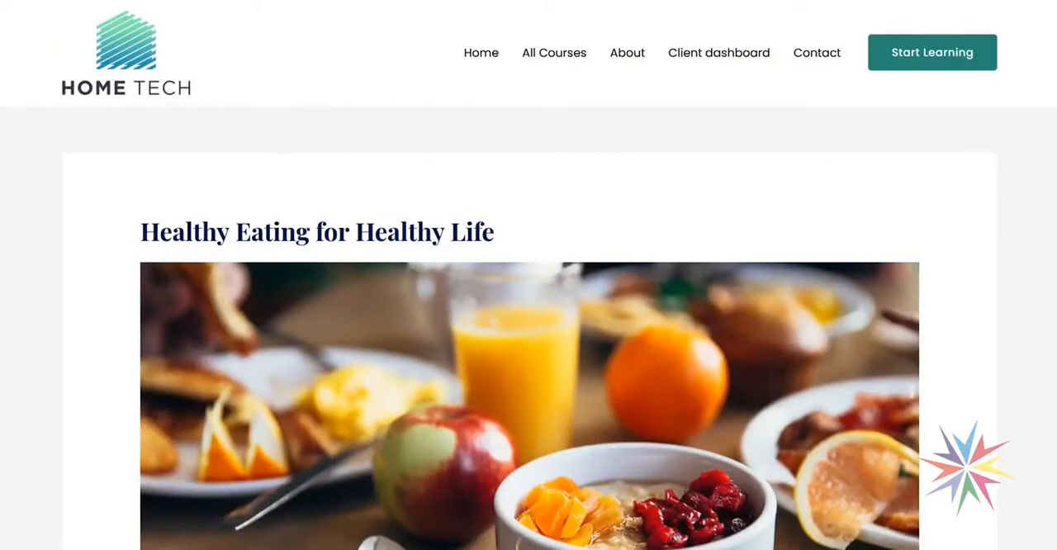
scroll(543, 300, down, 5)
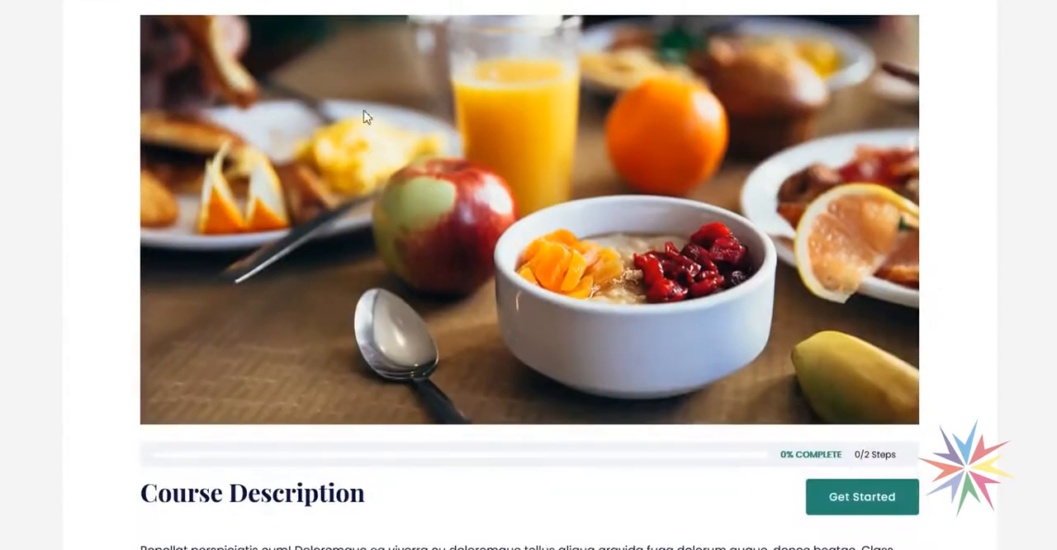
scroll(445, 236, up, 5)
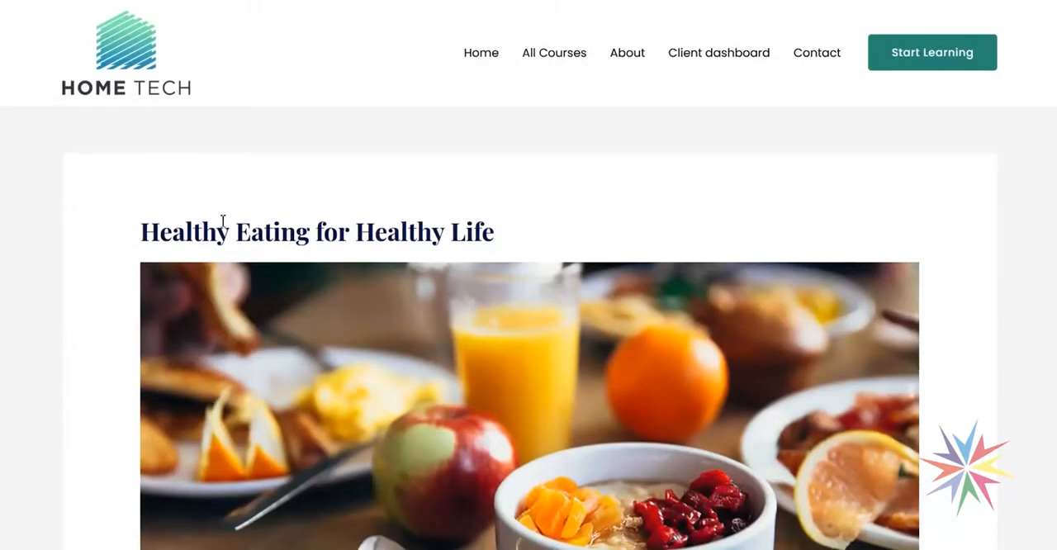
scroll(529, 247, down, 3)
scroll(532, 279, down, 5)
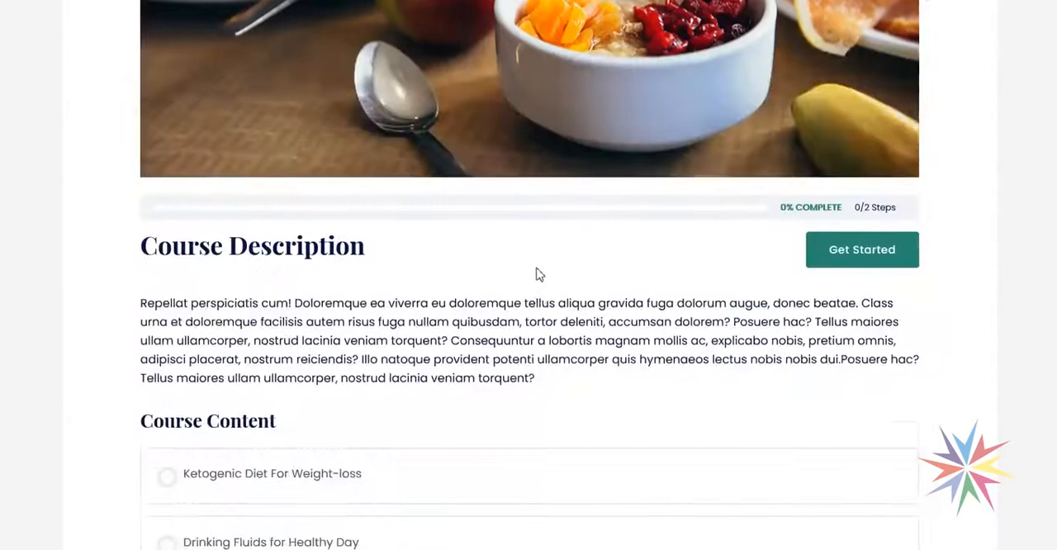
- Open the Drinking Fluids for Healthy Day lesson and look through its video, text and image
click(269, 388)
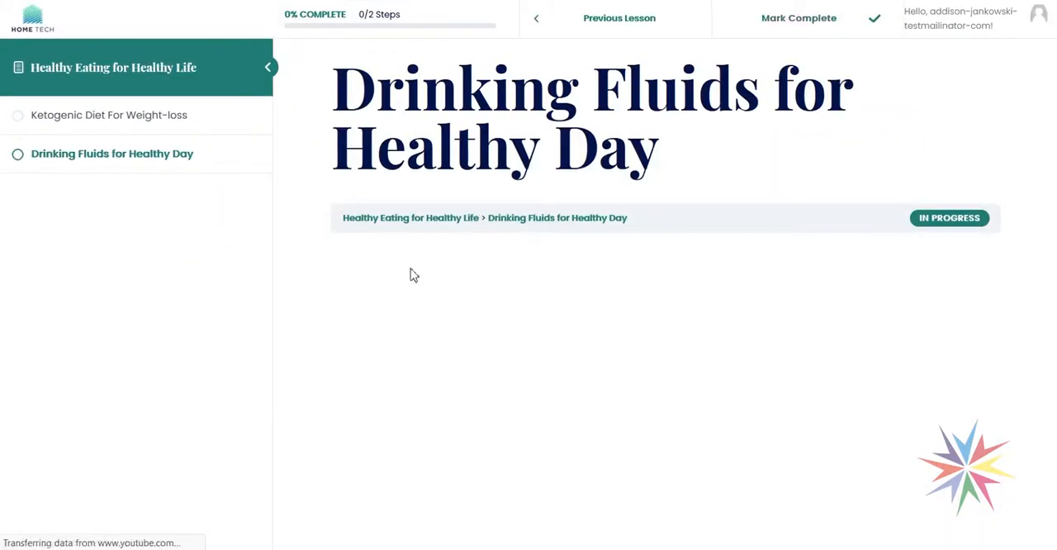
scroll(828, 257, down, 6)
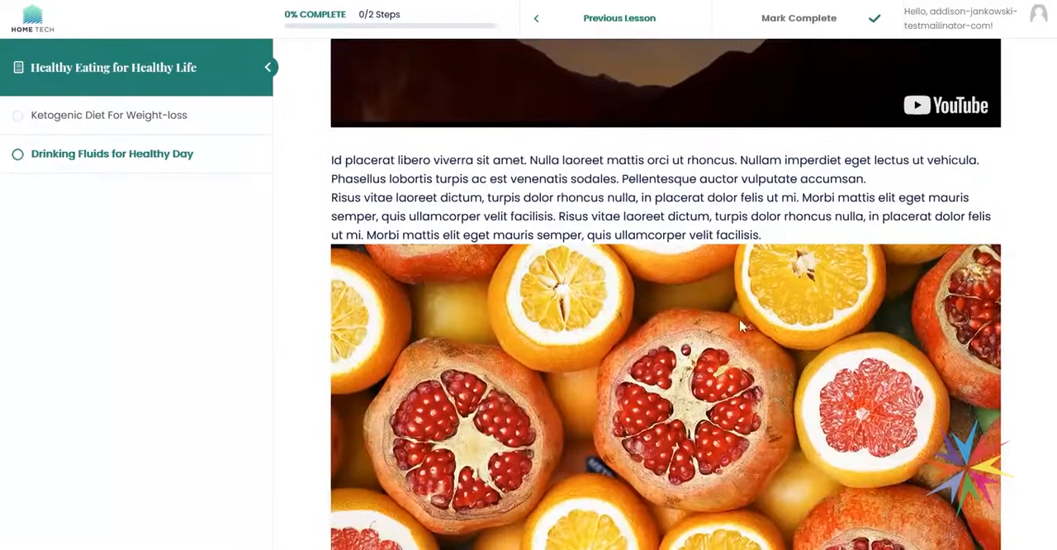
scroll(478, 285, up, 6)
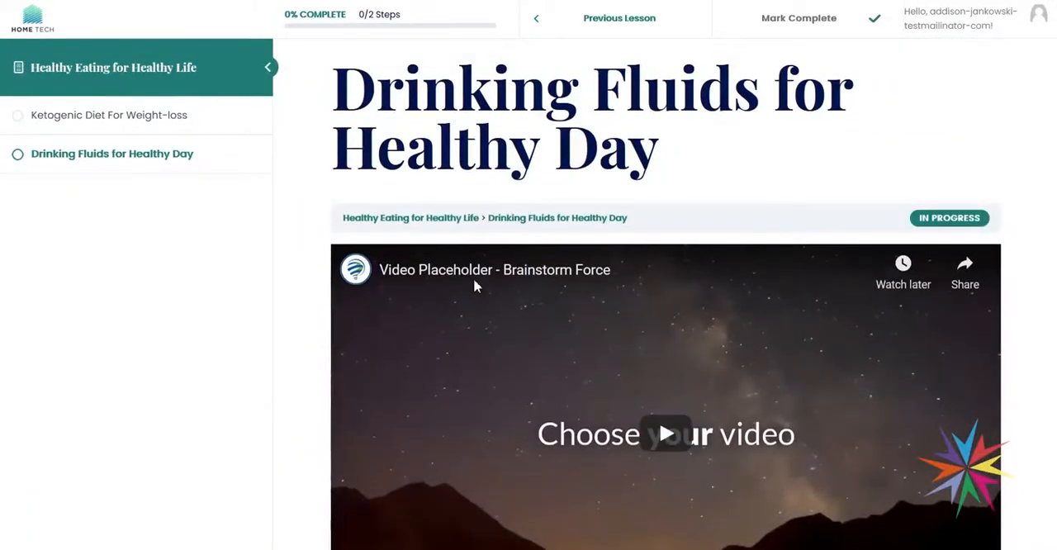
scroll(474, 285, down, 6)
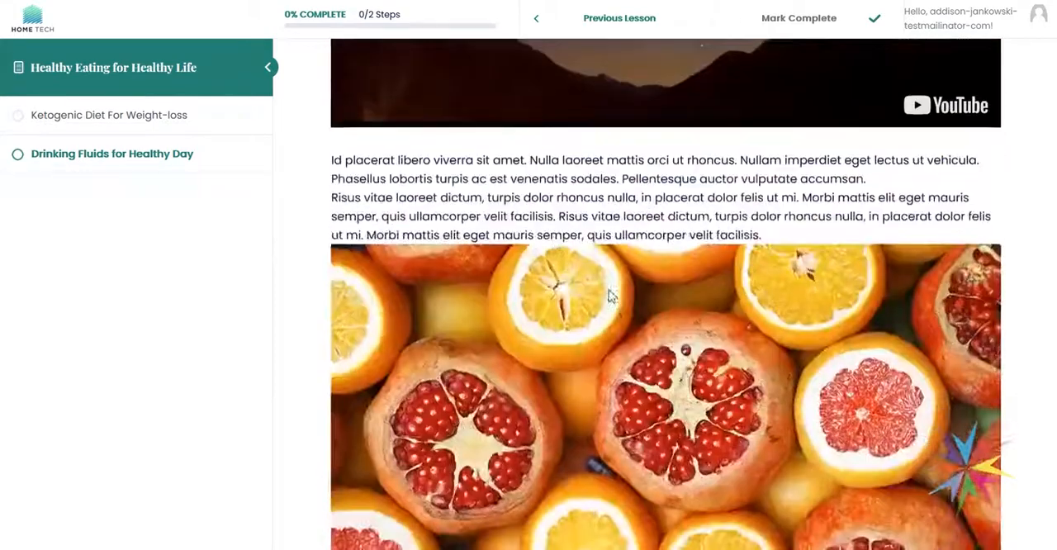
scroll(607, 299, up, 3)
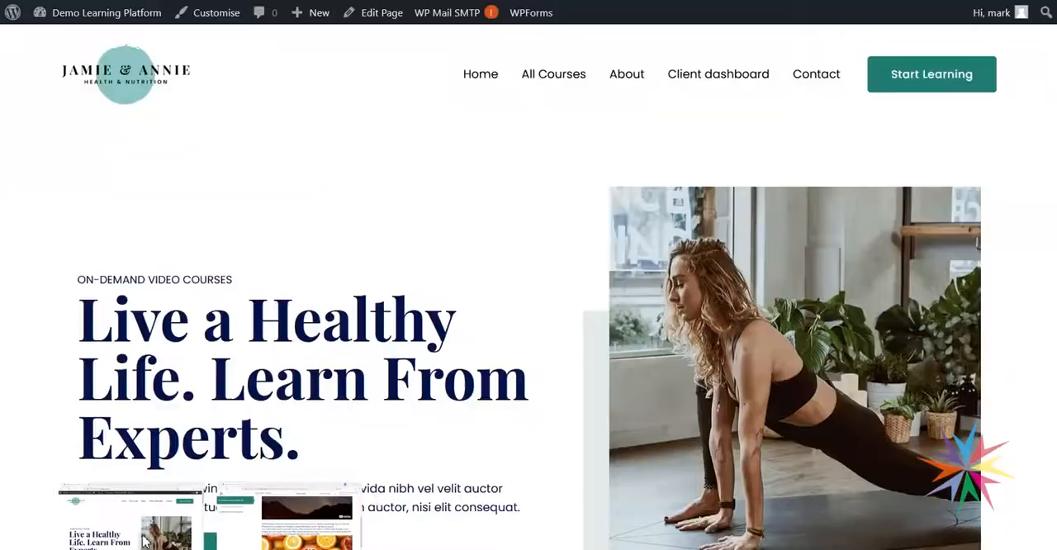
- Go to the site's admin dashboard and open the Home Tech organisation from the Business-to-Business Toolkit for editing
mouse_move(94, 23)
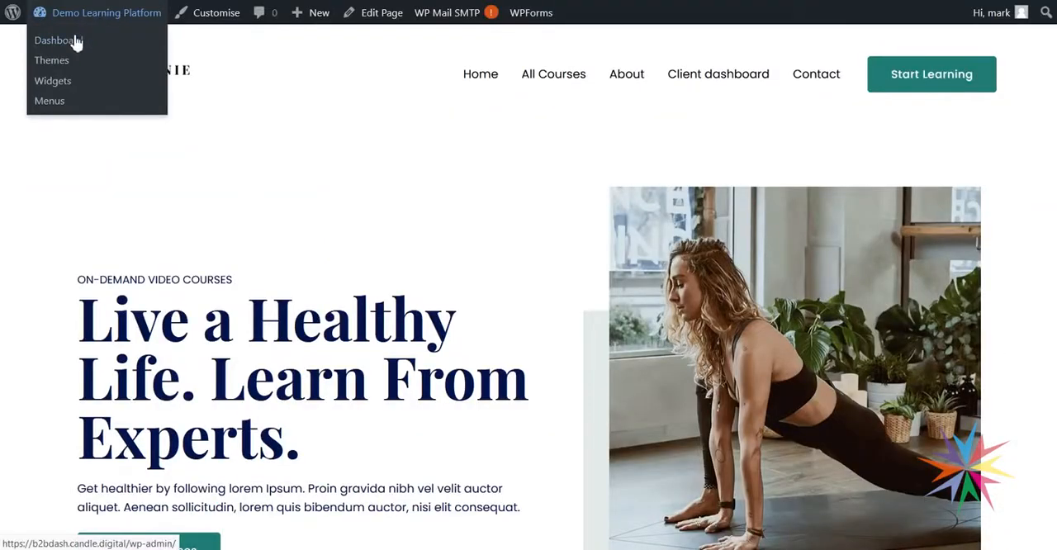
click(75, 41)
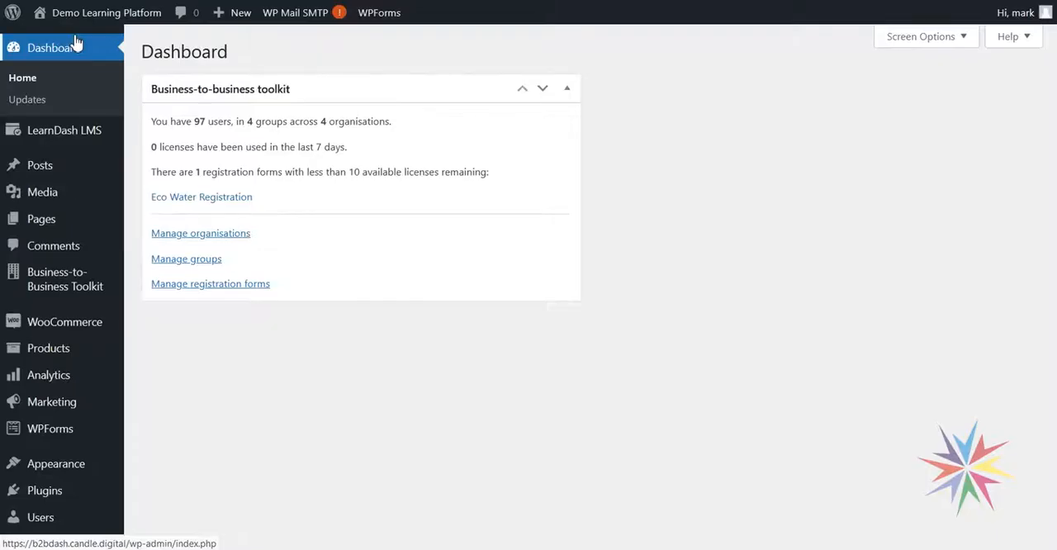
mouse_move(89, 289)
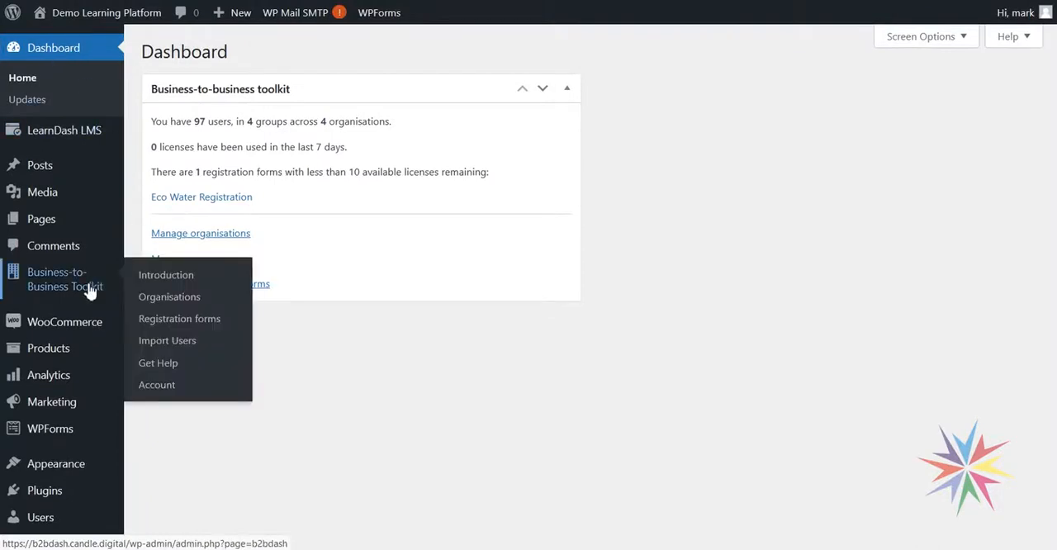
click(173, 308)
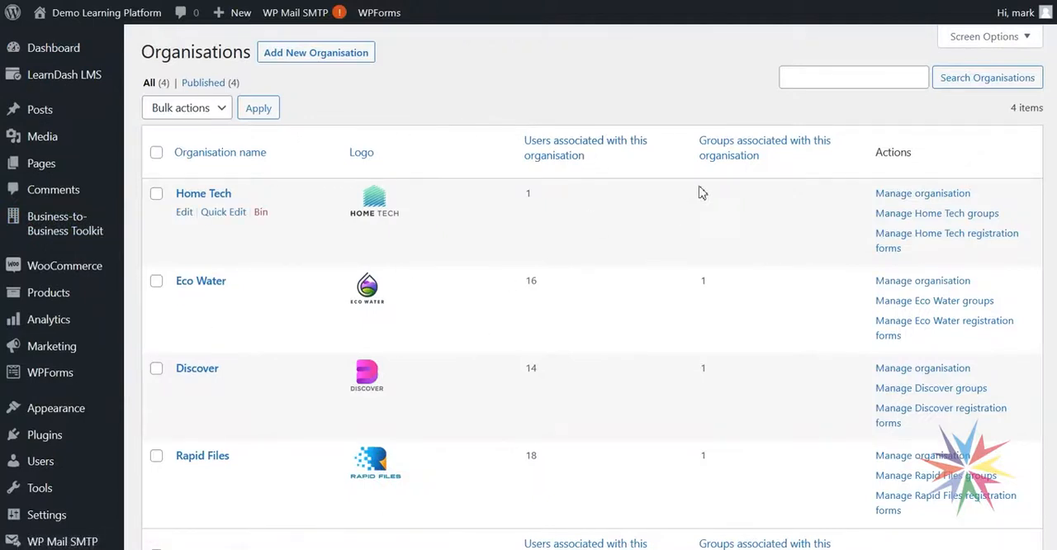
click(217, 201)
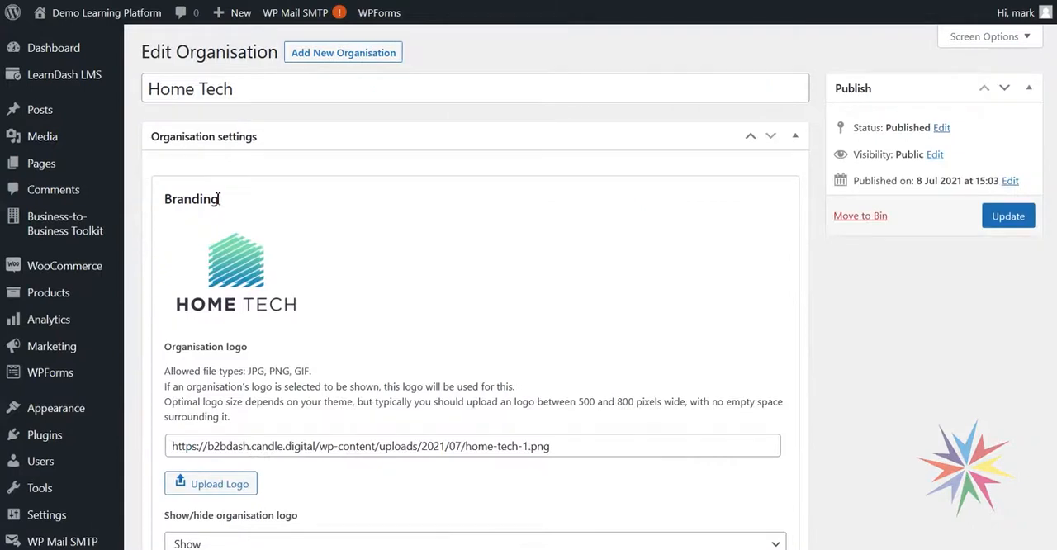
- Copy the Home Tech organisation's custom content shortcode to the clipboard
scroll(828, 363, down, 5)
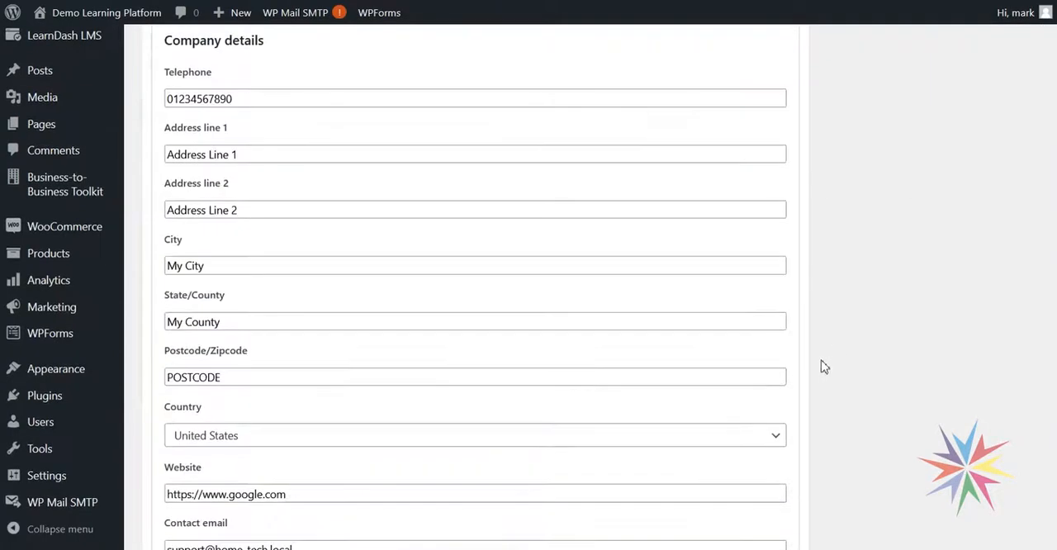
scroll(823, 367, down, 5)
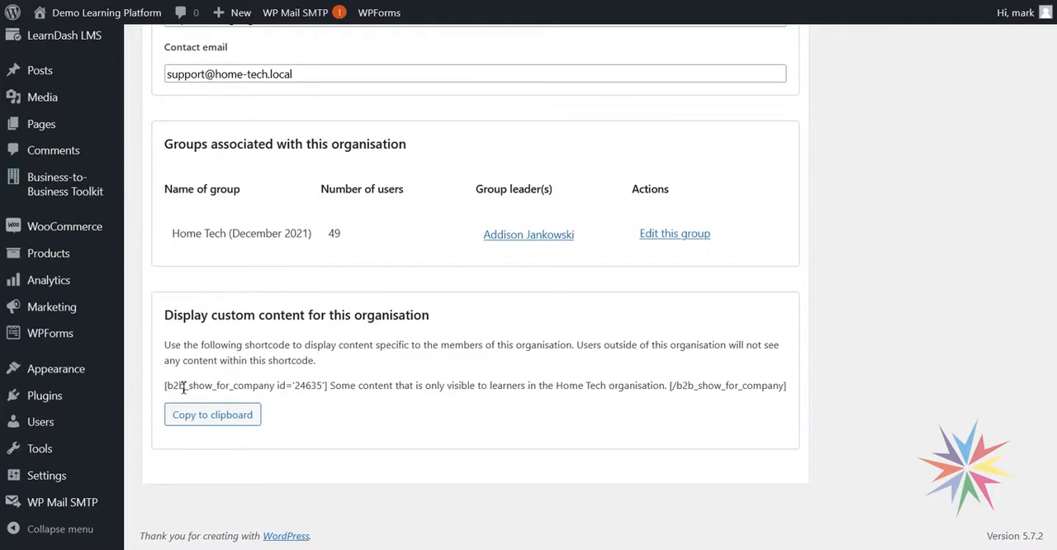
click(203, 420)
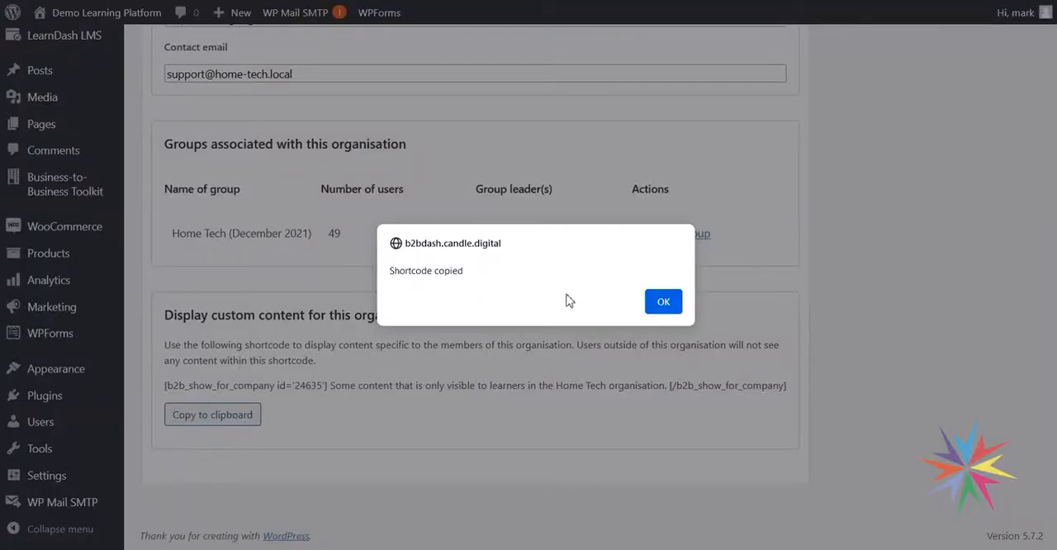
click(657, 306)
scroll(561, 409, up, 7)
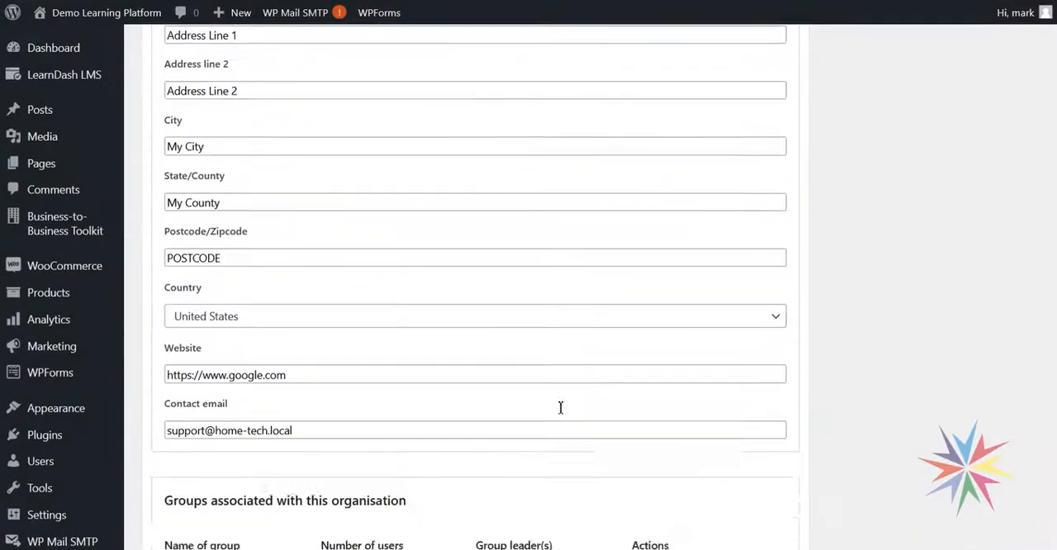
- Review the learner's view of the Drinking Fluids for Healthy Day lesson and return to the Home Tech organisation settings
click(285, 496)
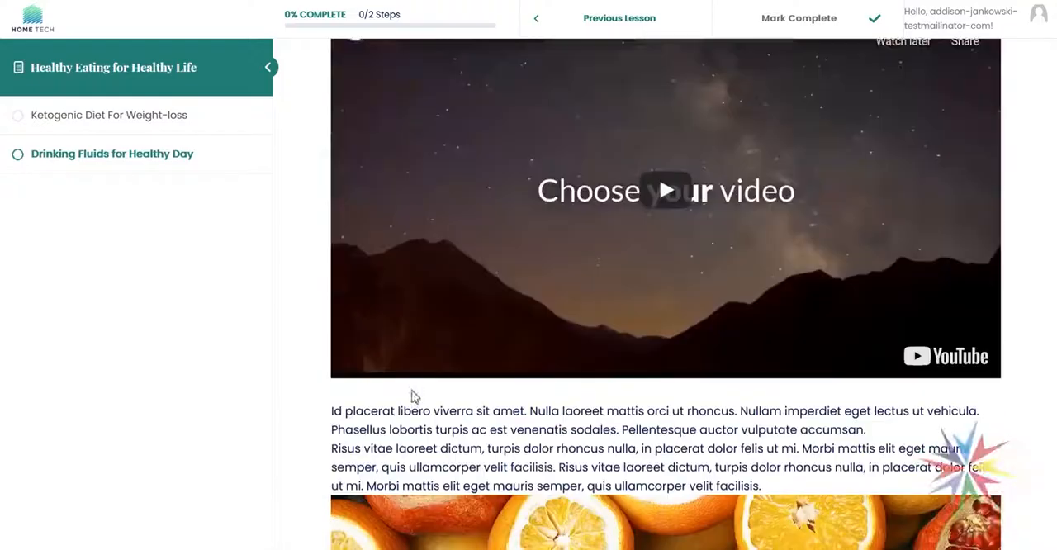
scroll(413, 396, up, 3)
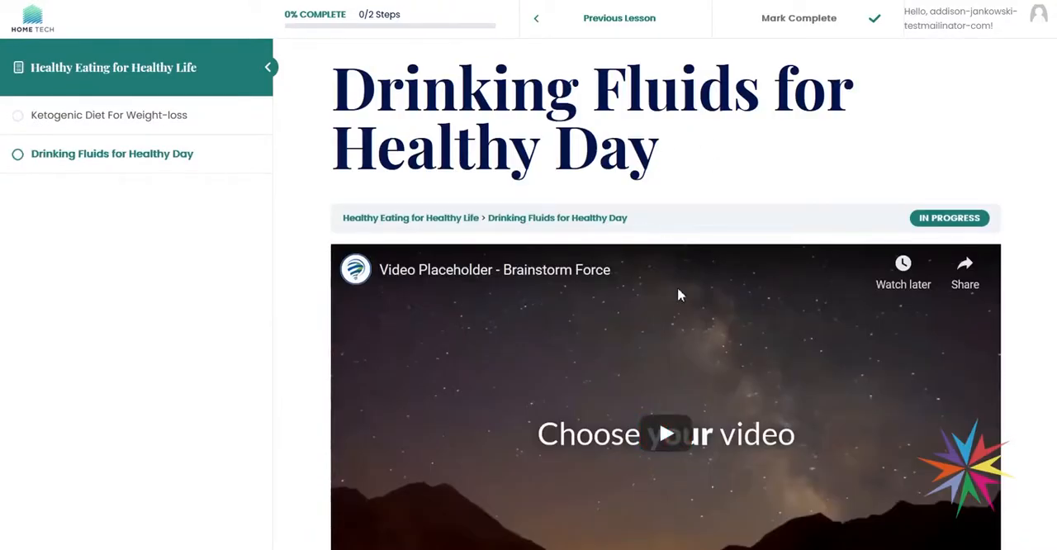
scroll(681, 313, down, 8)
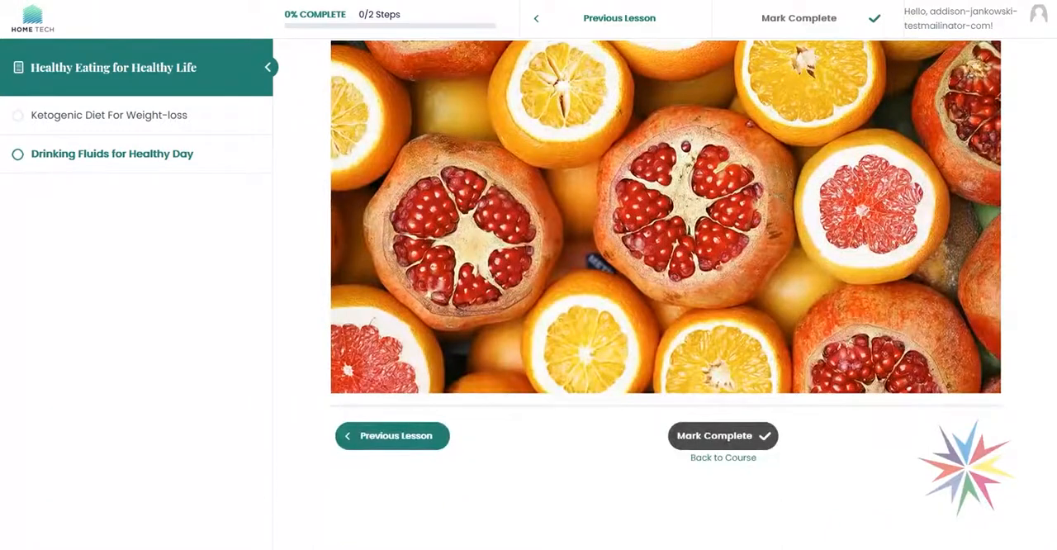
mouse_move(213, 548)
click(160, 514)
scroll(241, 286, up, 5)
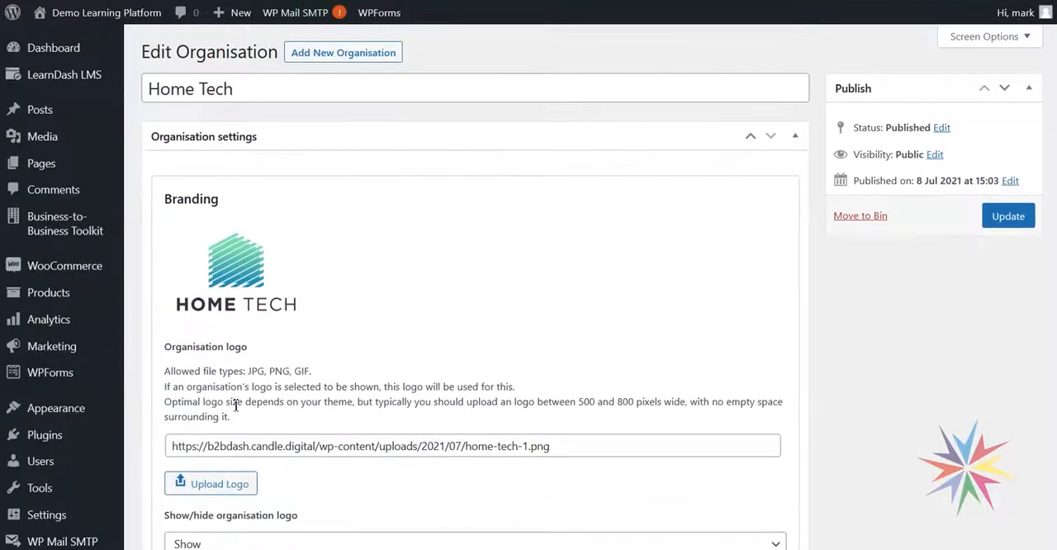
- Open the Drinking Fluids for Healthy Day lesson from the LearnDash lessons in the editor and review its content
mouse_move(67, 87)
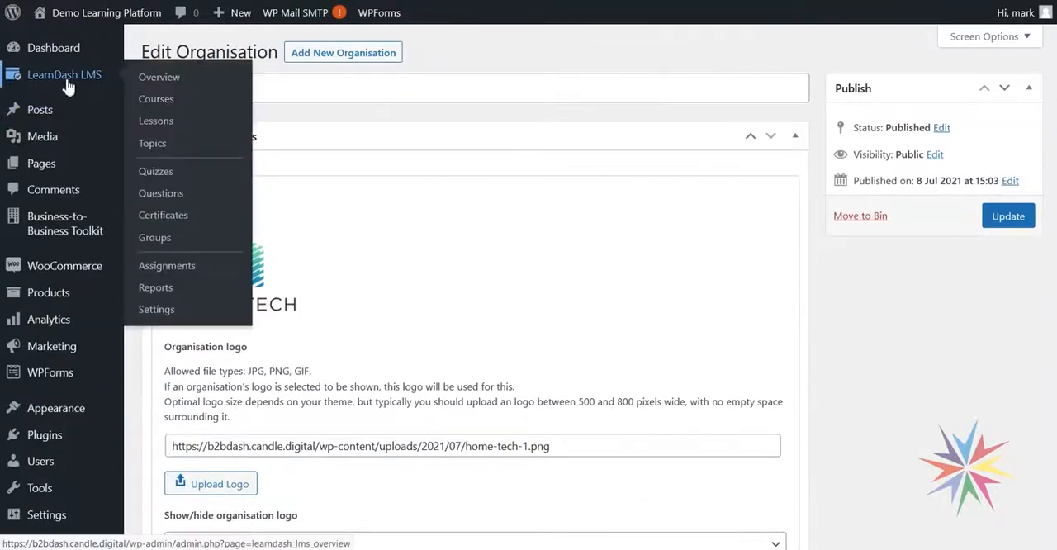
click(162, 121)
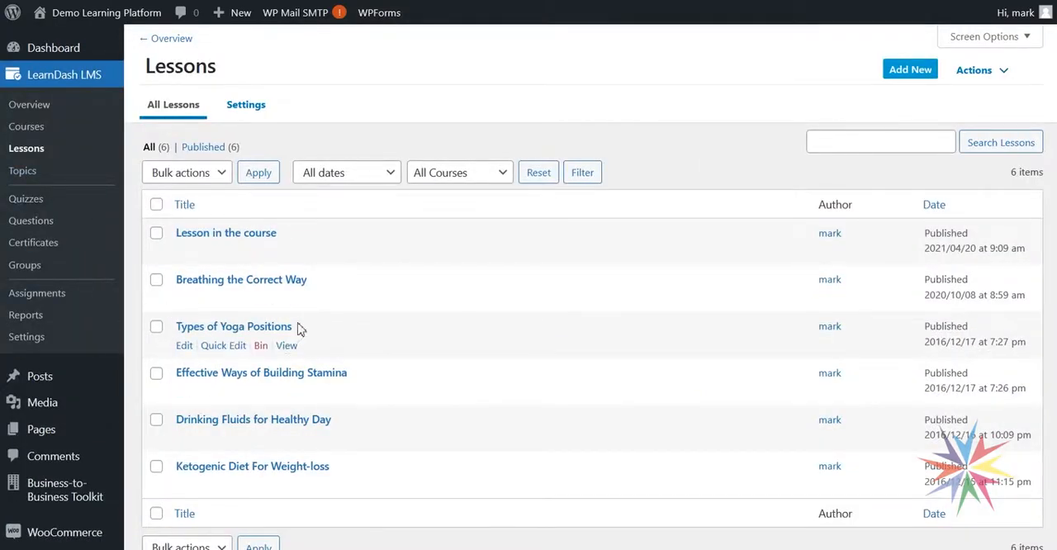
click(304, 423)
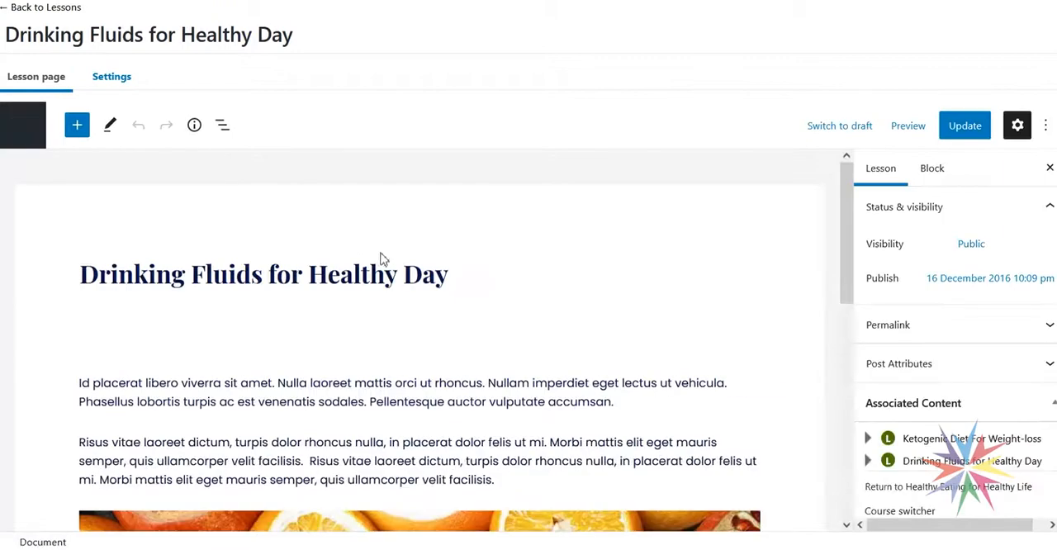
scroll(514, 286, down, 2)
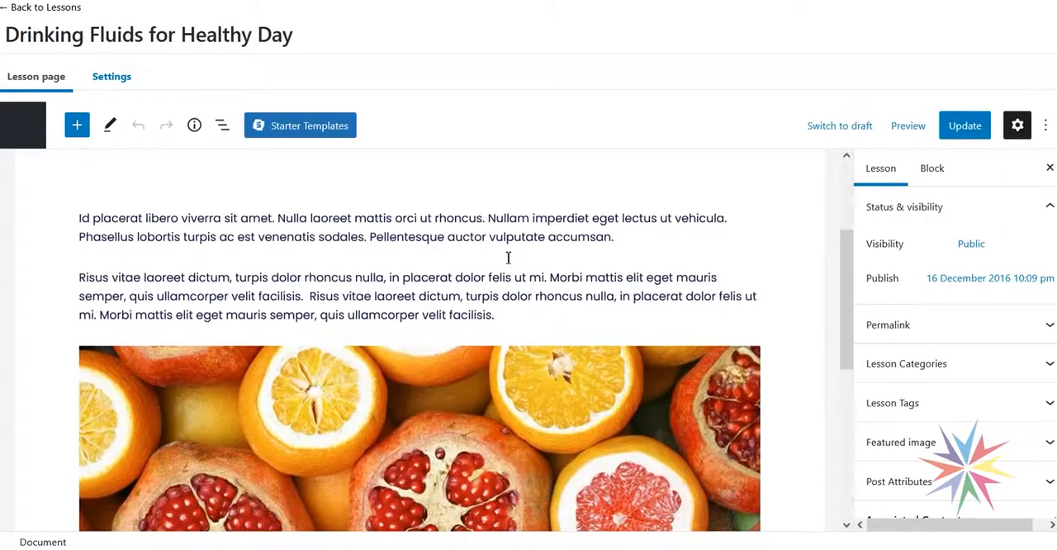
scroll(511, 261, down, 4)
scroll(512, 264, up, 6)
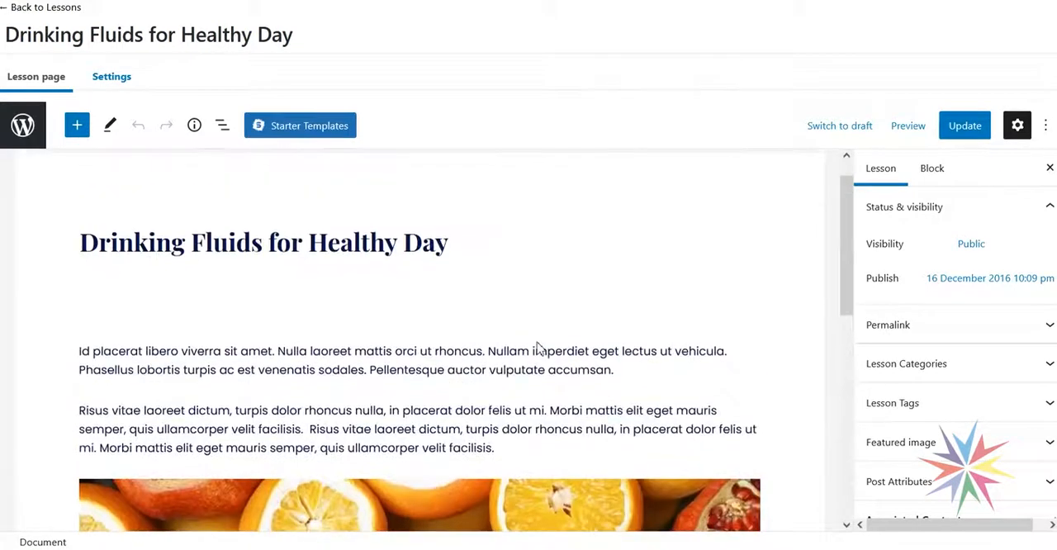
- Insert two empty paragraphs between the spacer and the lesson's first text paragraph, and place the cursor in the upper one
click(120, 305)
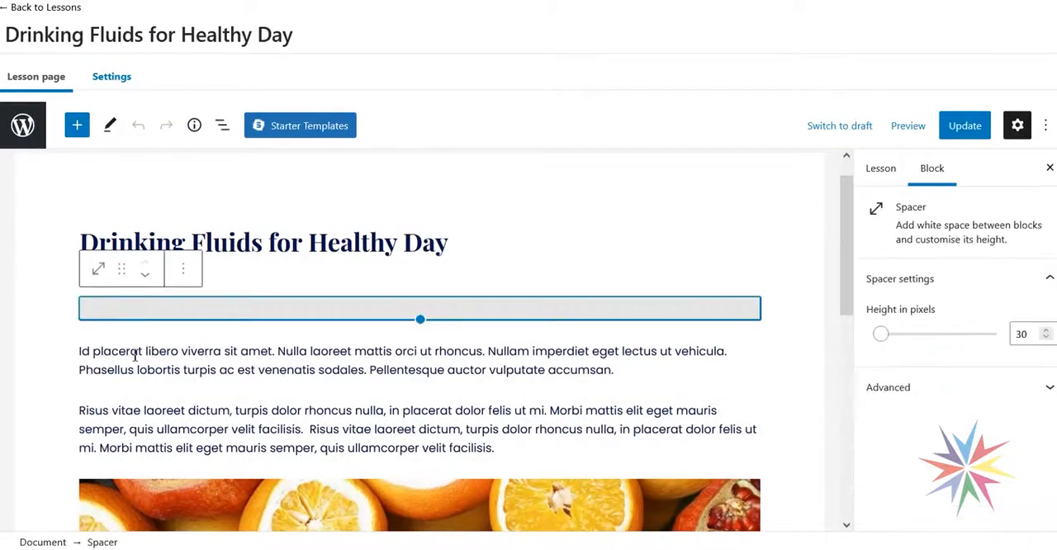
click(88, 355)
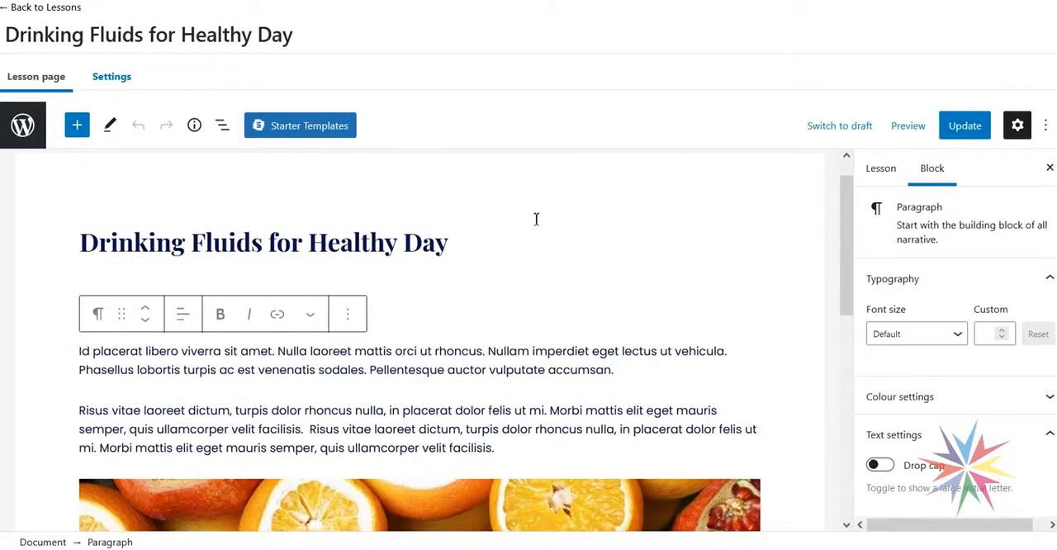
key(Return)
key(Return)
key(Up)
key(Up)
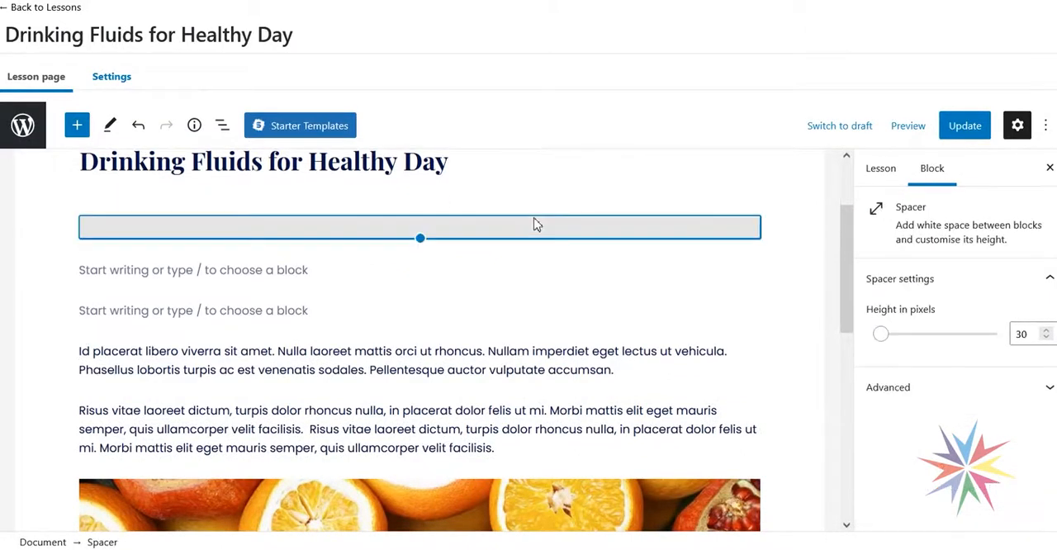
key(Down)
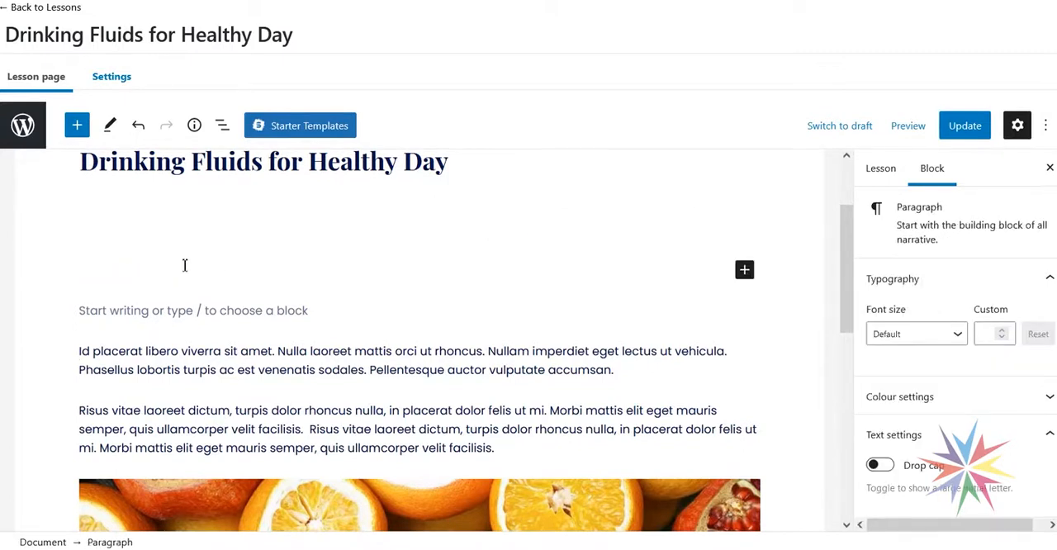
- Paste the Home Tech shortcode into the empty paragraph, separating its opening tag, placeholder text and closing tag with blank lines
key(ctrl+v)
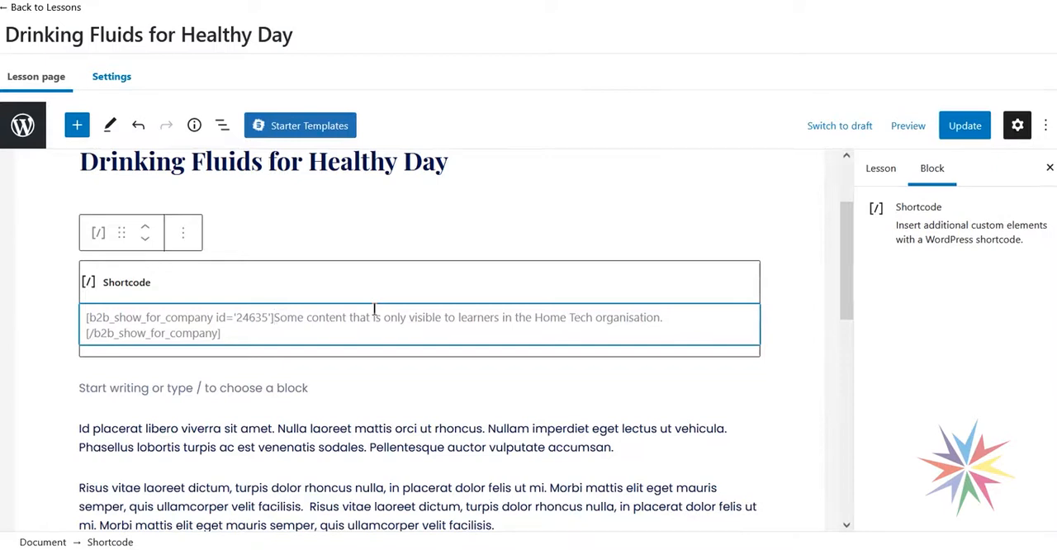
key(Return)
key(Return)
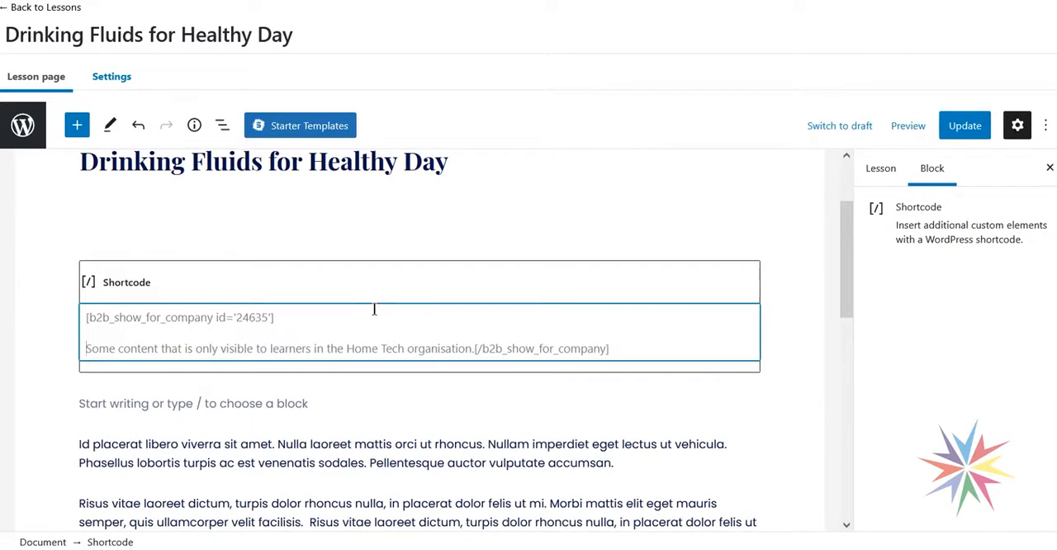
click(475, 347)
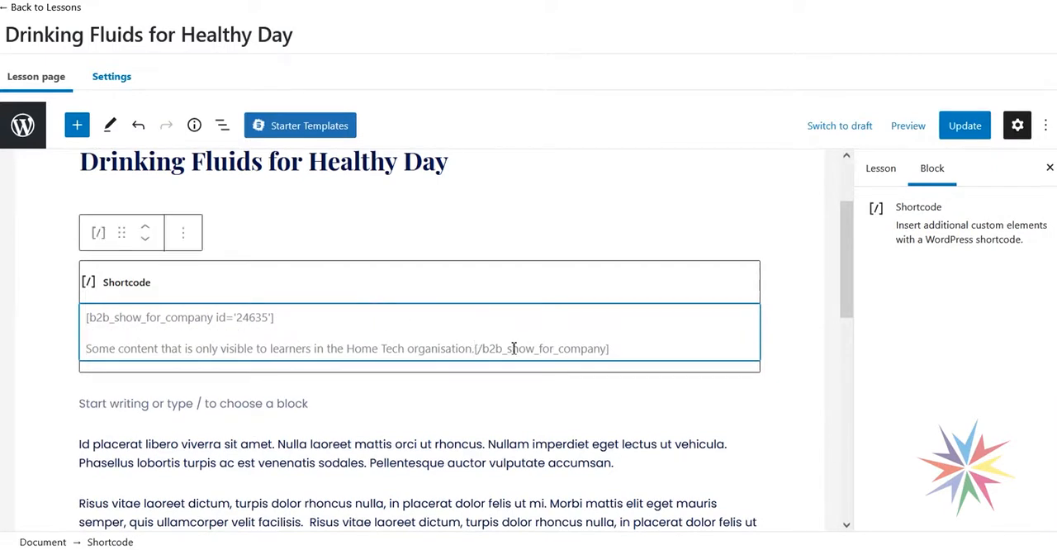
key(Return)
key(Return)
key(Return)
key(BackSpace)
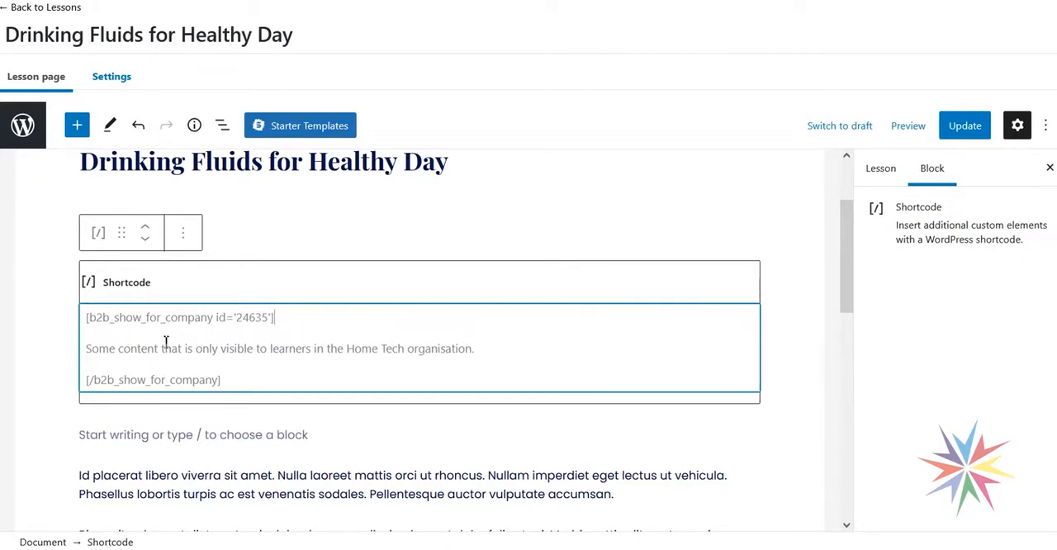
drag(89, 381, 236, 380)
click(236, 380)
triple_click(109, 350)
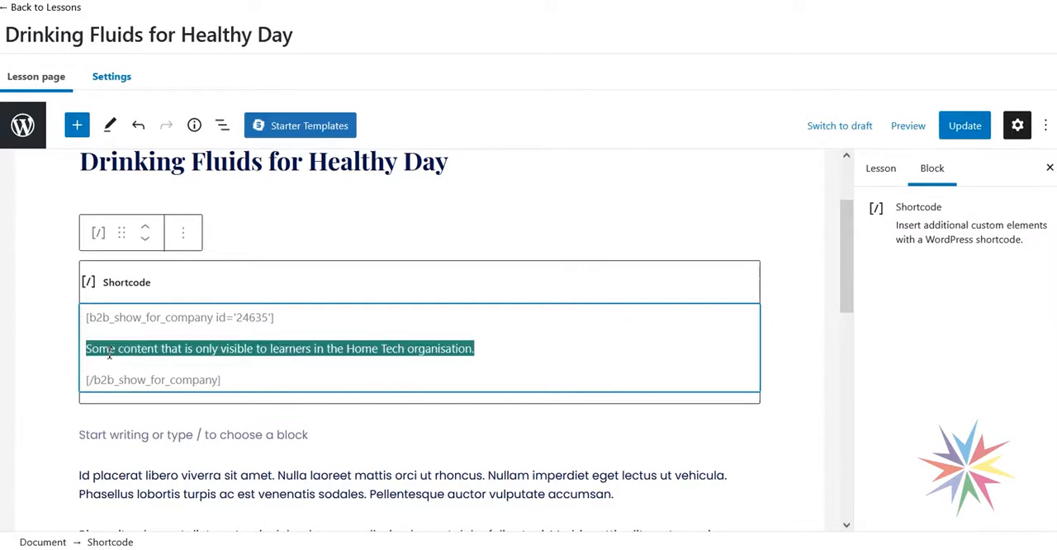
click(109, 360)
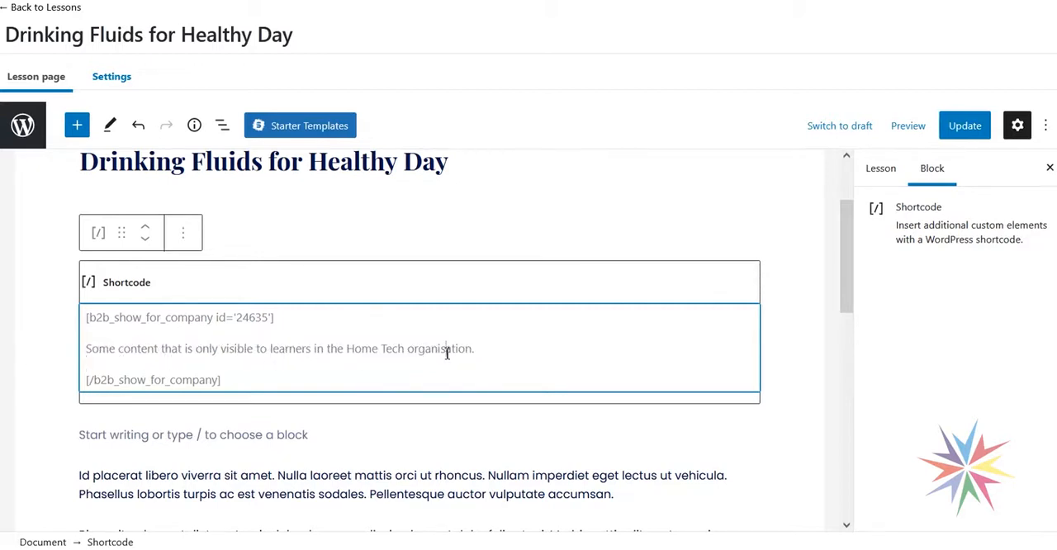
- Replace the placeholder between the shortcode tags with "We have vending machines on floors 3 and 5 with a variety of drinks." and update the lesson
drag(501, 347, 85, 347)
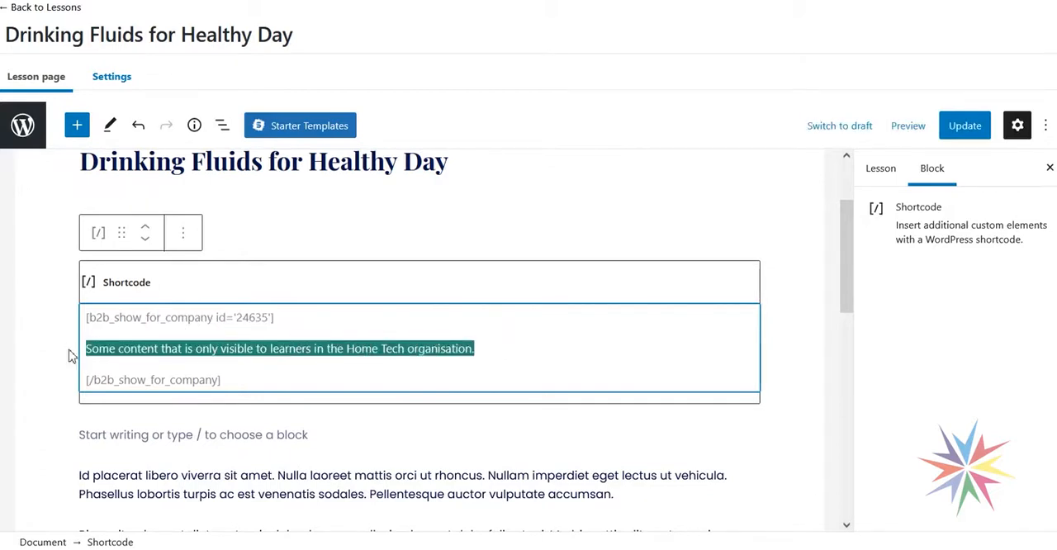
text(W)
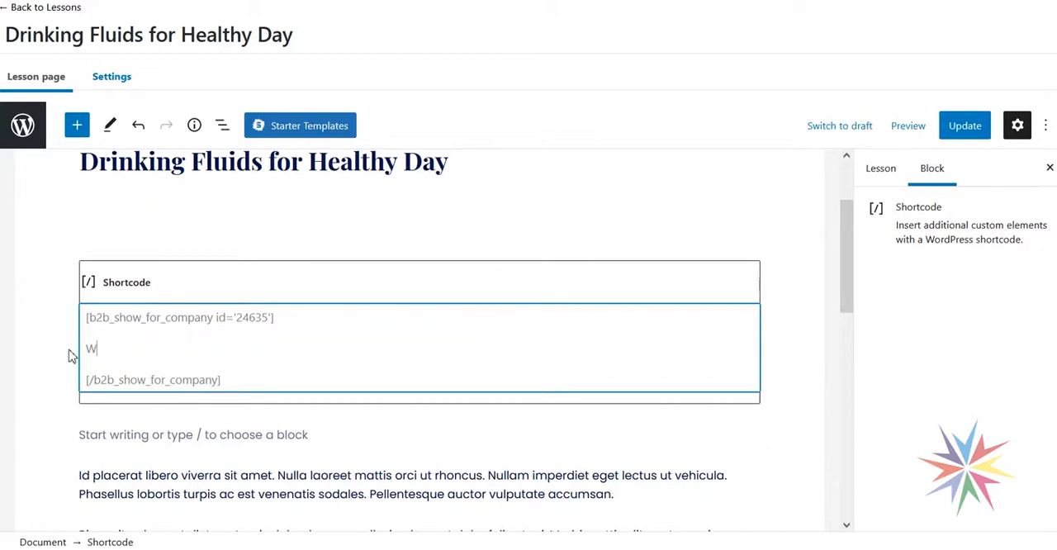
text(e ahve)
key(BackSpace)
key(BackSpace)
key(BackSpace)
key(BackSpace)
text(have vending machines on)
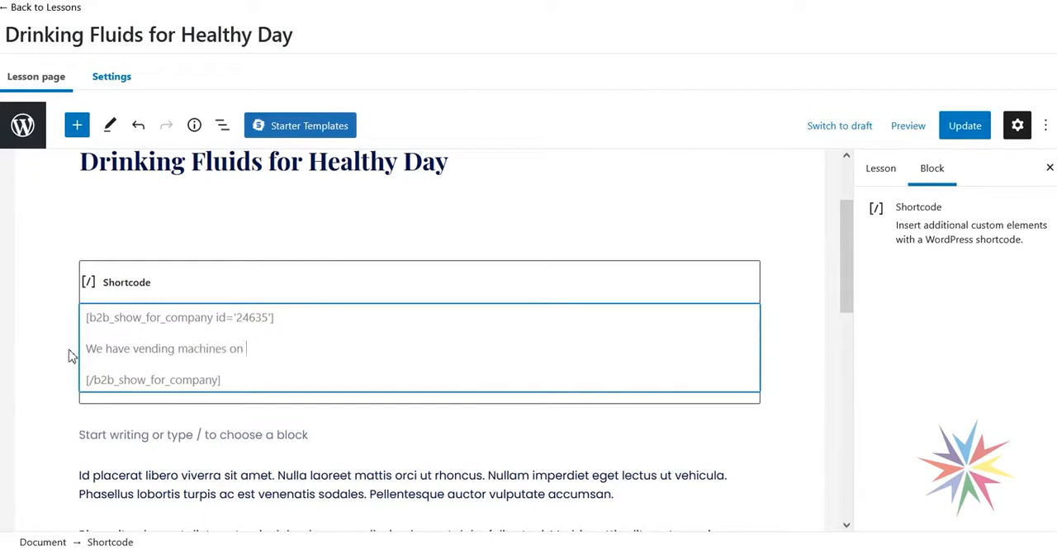
text( floors 3 and 5 with a var)
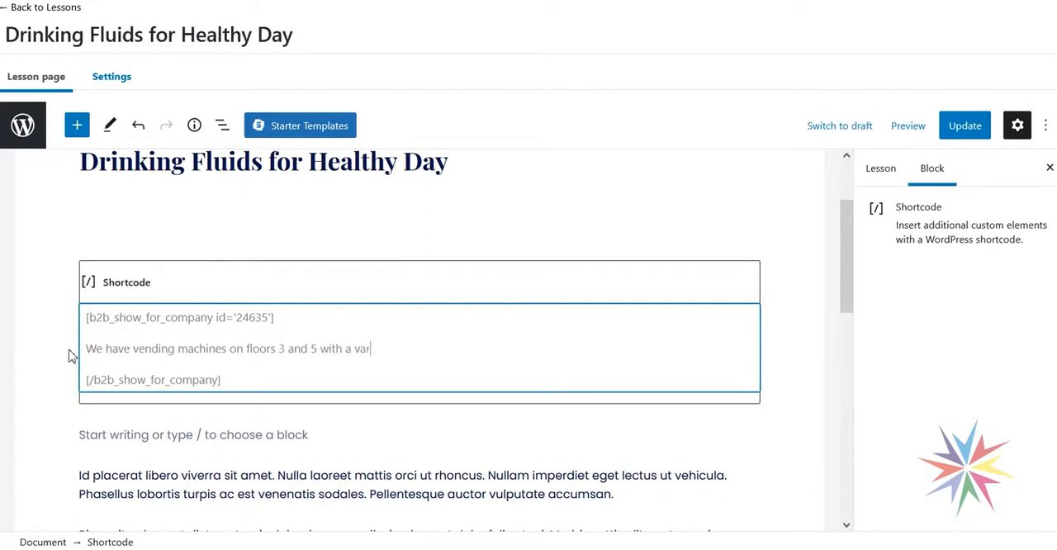
text(iety of drinks.)
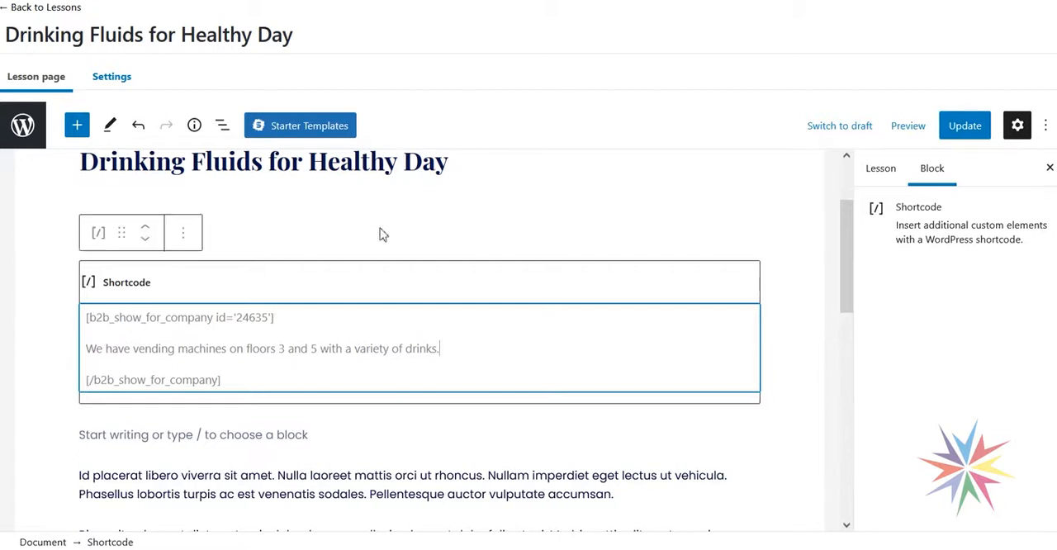
click(963, 127)
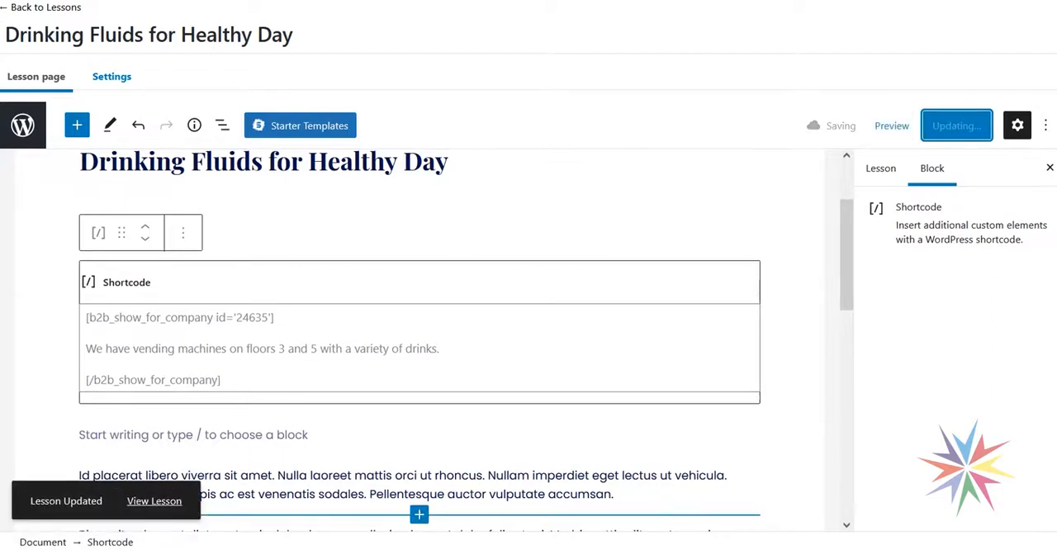
- Check the Home Tech learner's view of the Drinking Fluids for Healthy Day lesson for the vending machine sentence below the video
mouse_move(211, 549)
click(295, 524)
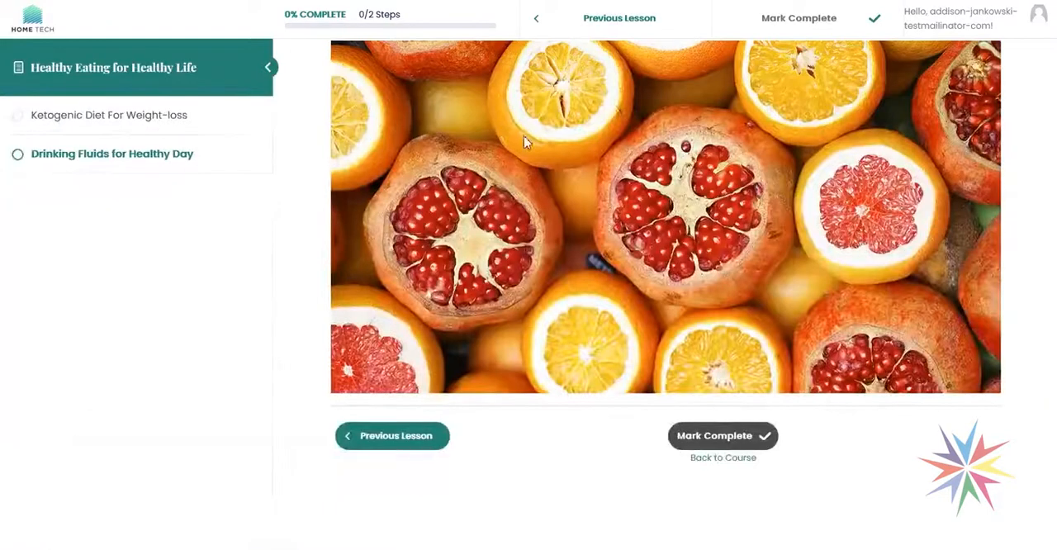
scroll(529, 142, up, 8)
scroll(496, 250, up, 2)
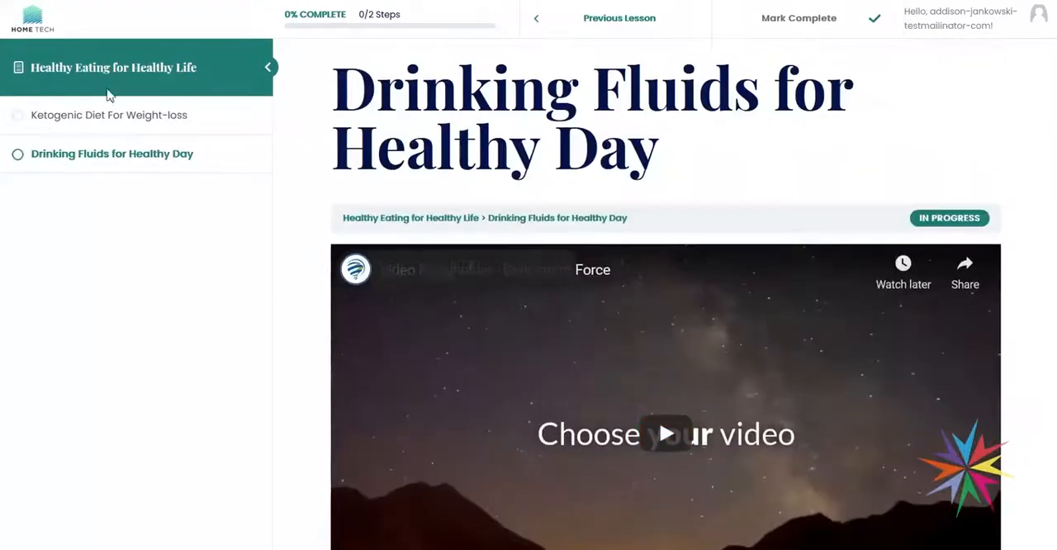
scroll(377, 196, down, 1)
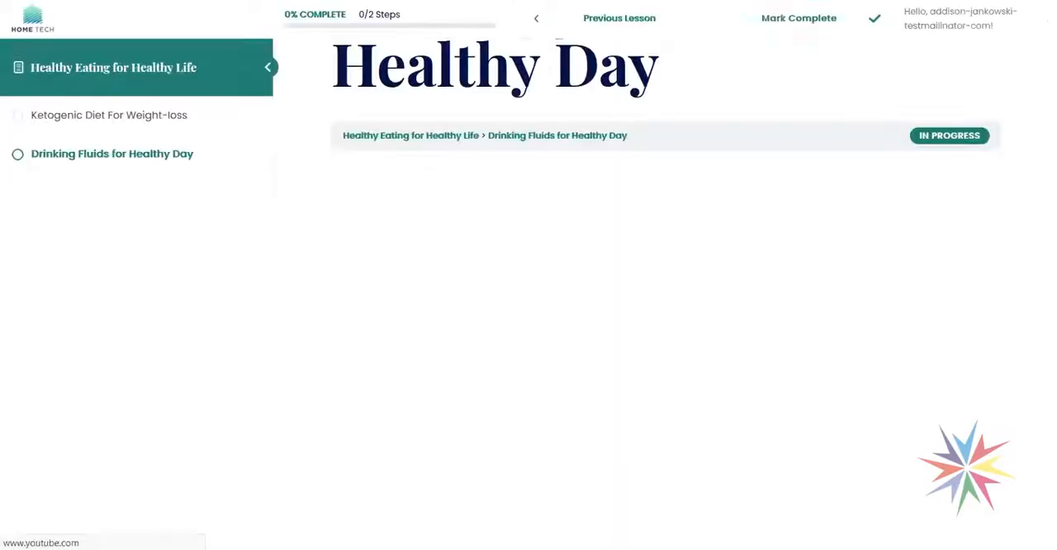
scroll(359, 340, down, 5)
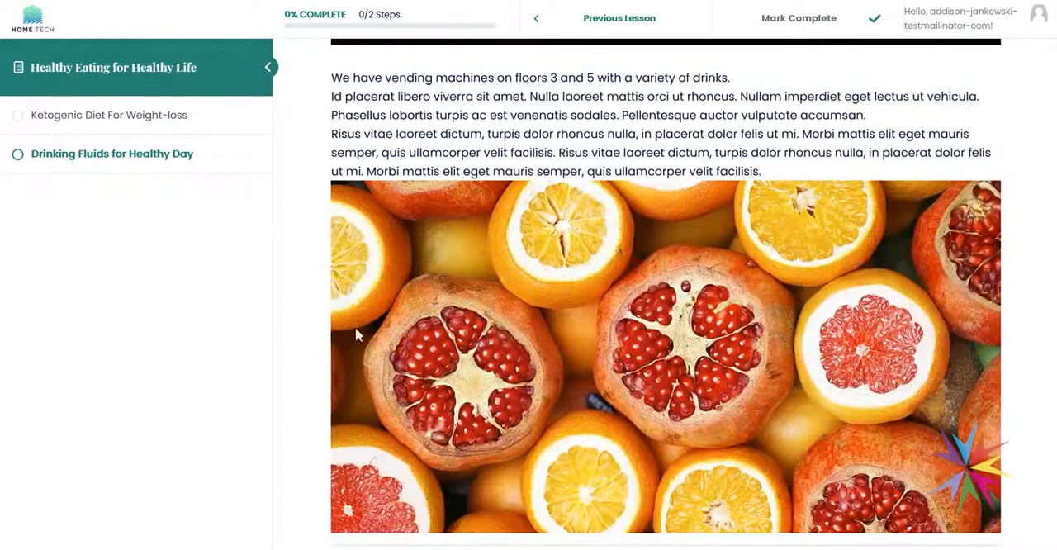
scroll(356, 333, up, 2)
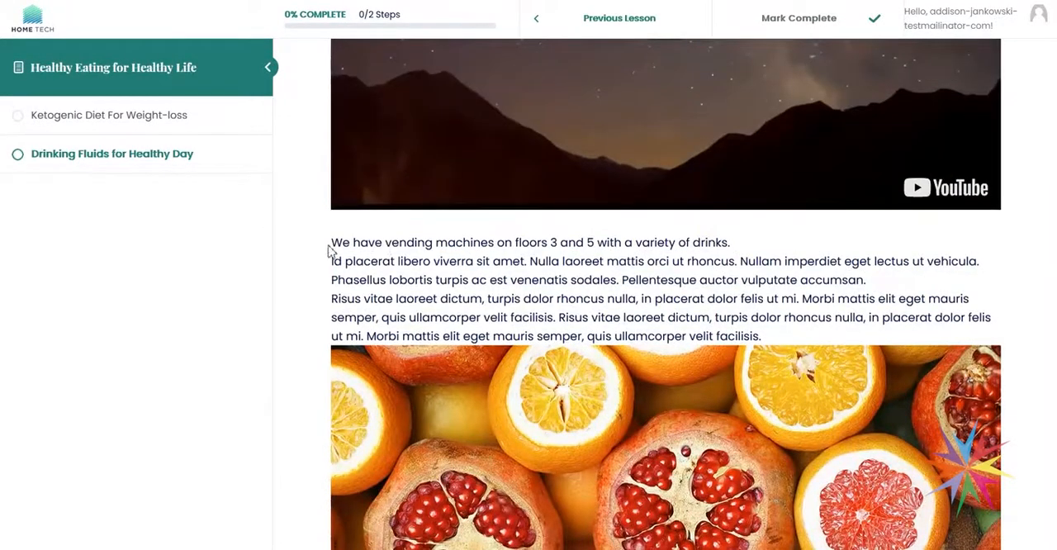
drag(333, 240, 652, 237)
click(652, 238)
mouse_move(753, 249)
mouse_down()
mouse_move(330, 240)
mouse_move(738, 248)
mouse_up()
click(332, 240)
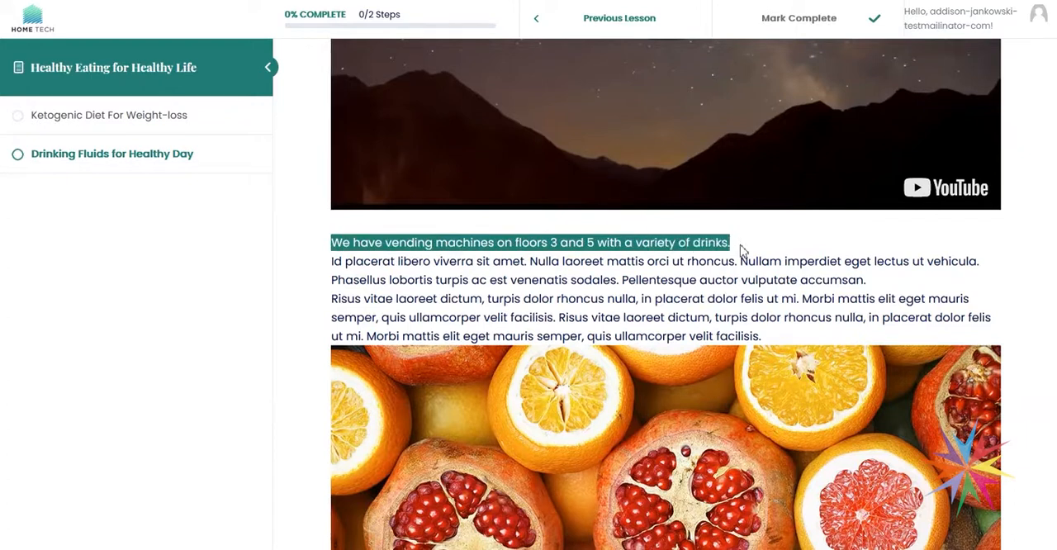
click(751, 246)
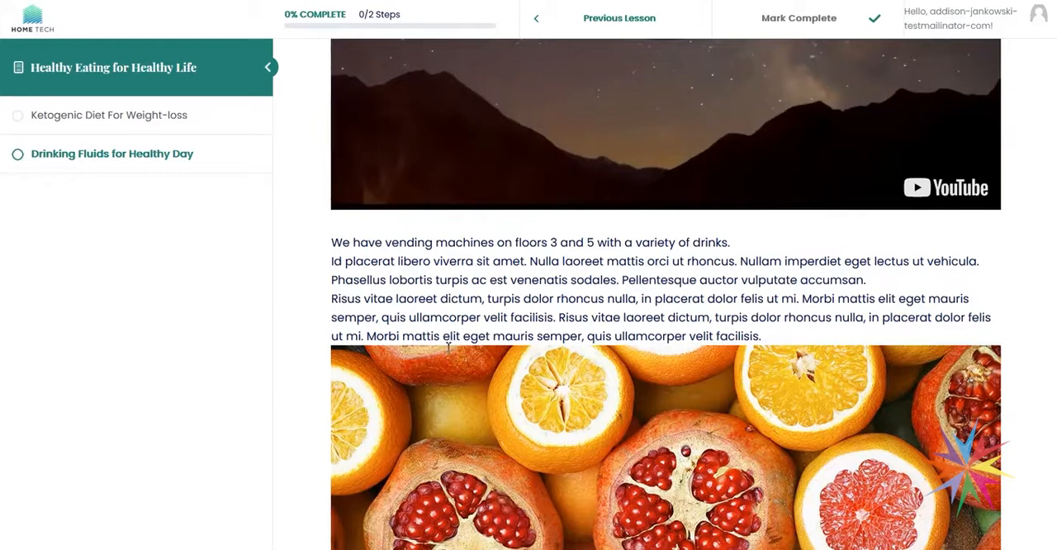
- Return to the lesson editor, go back to the lessons list and visit the site's front end as the administrator
click(145, 515)
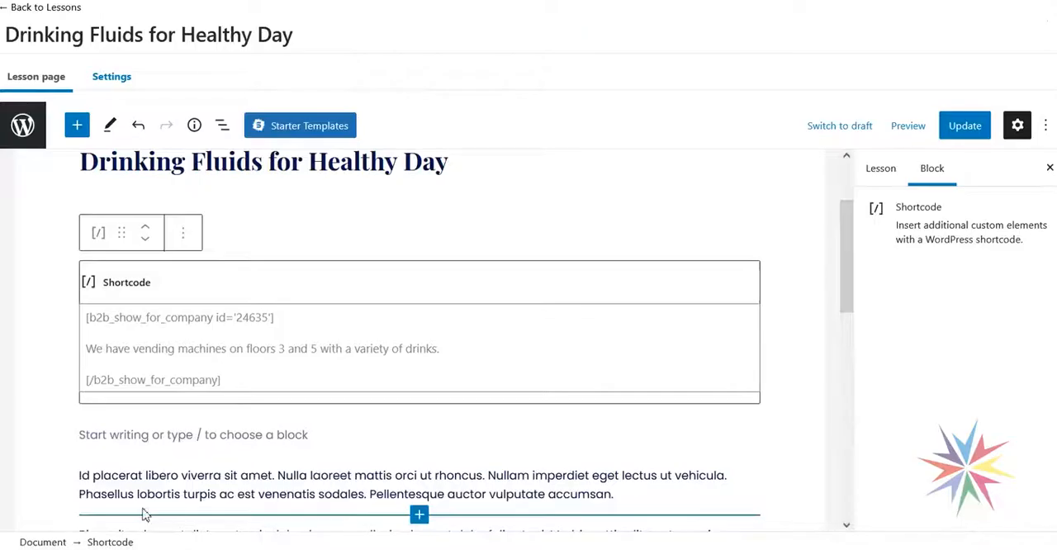
click(40, 10)
mouse_move(73, 13)
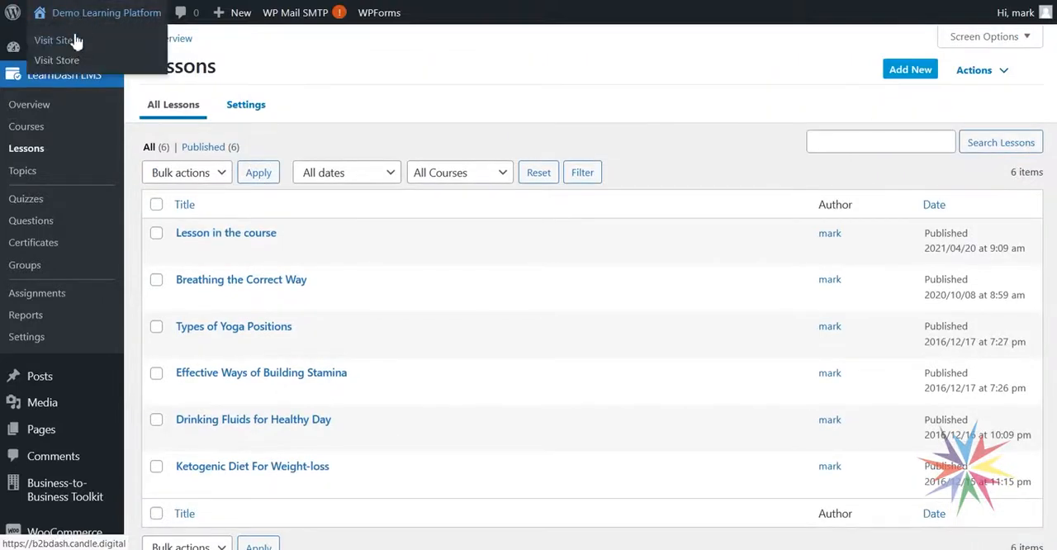
click(54, 40)
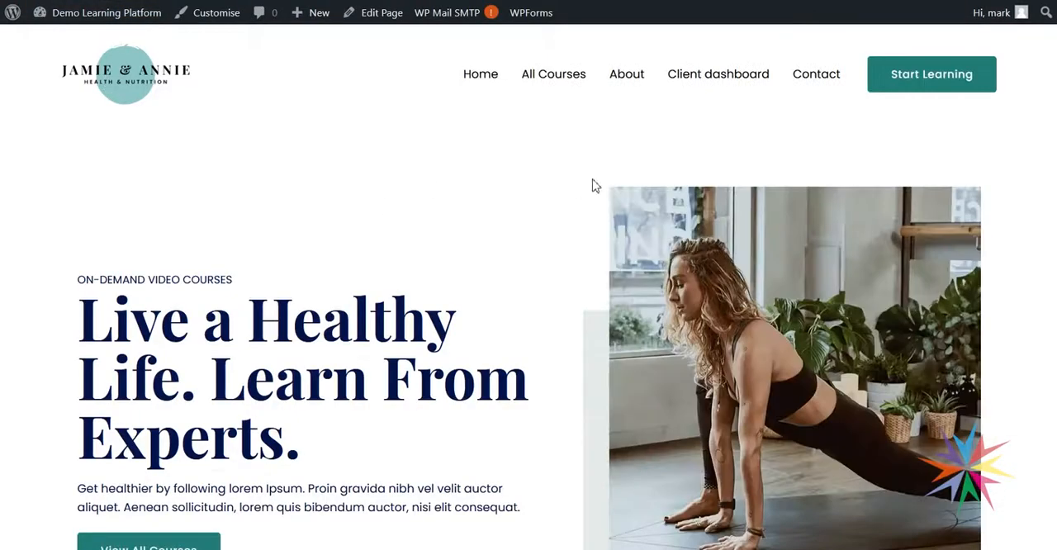
- Open Drinking Fluids for Healthy Day from the Healthy Eating for Healthy Life course and examine the text below its video for the vending machine sentence
click(573, 82)
scroll(614, 312, down, 3)
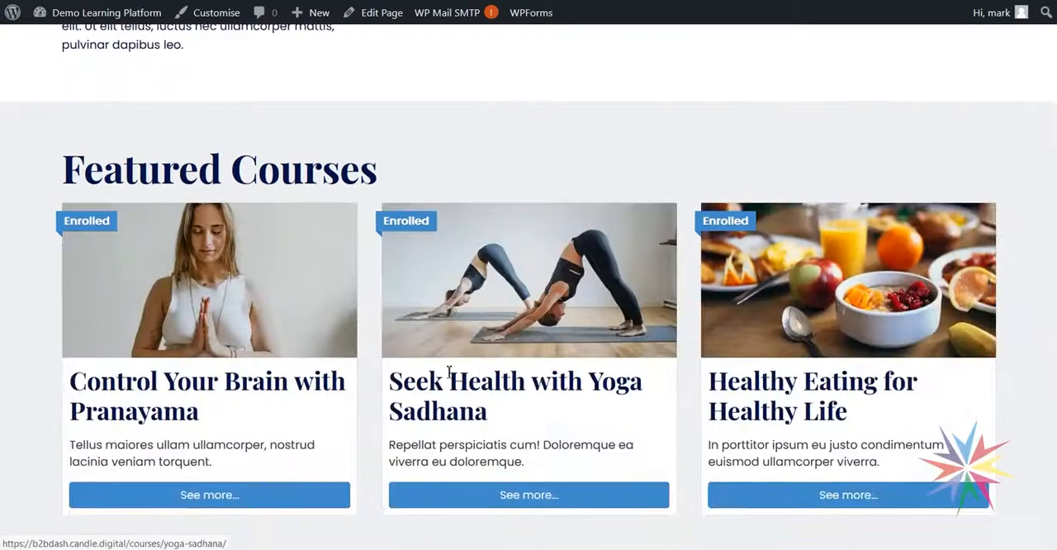
scroll(448, 373, down, 2)
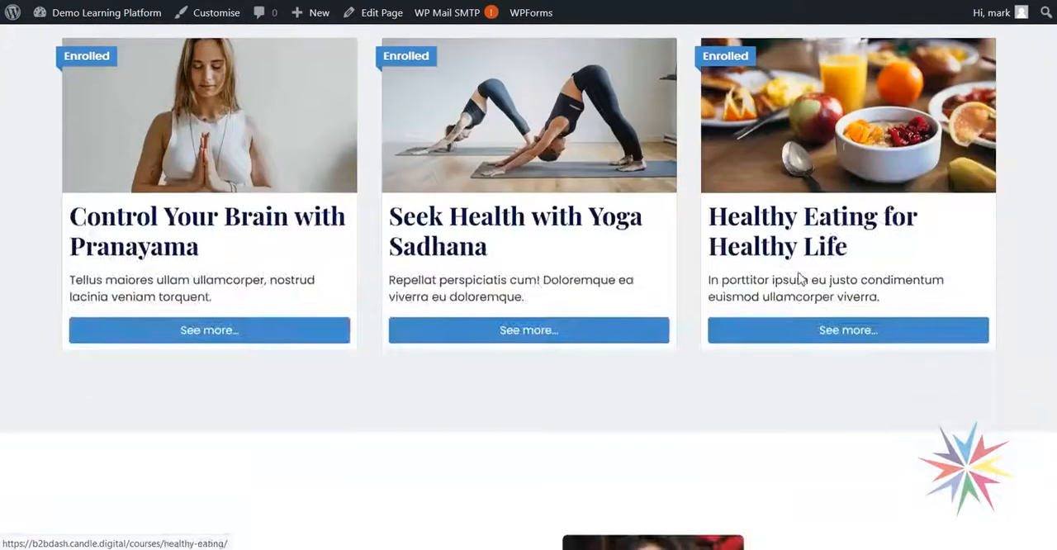
click(810, 335)
scroll(658, 309, down, 10)
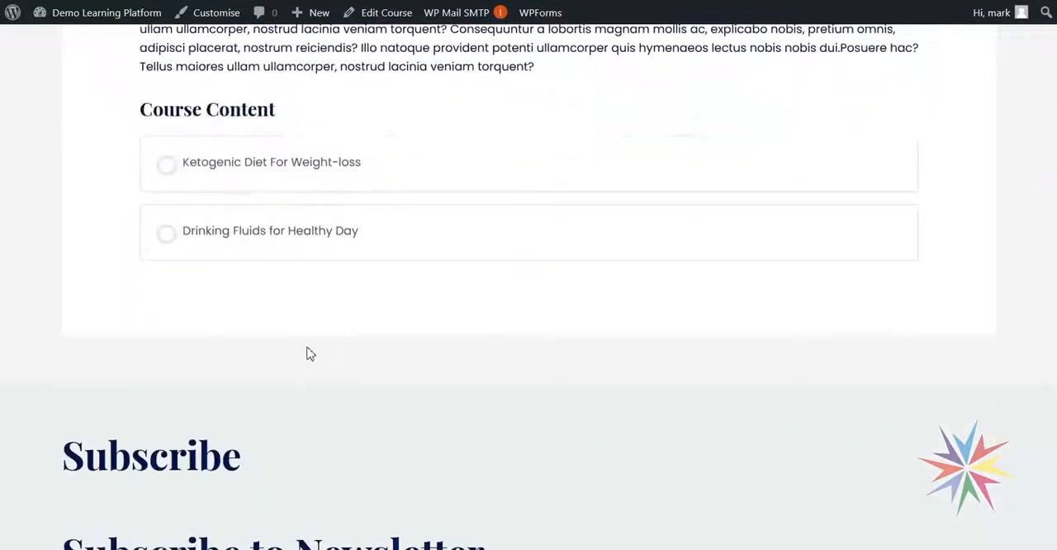
click(250, 236)
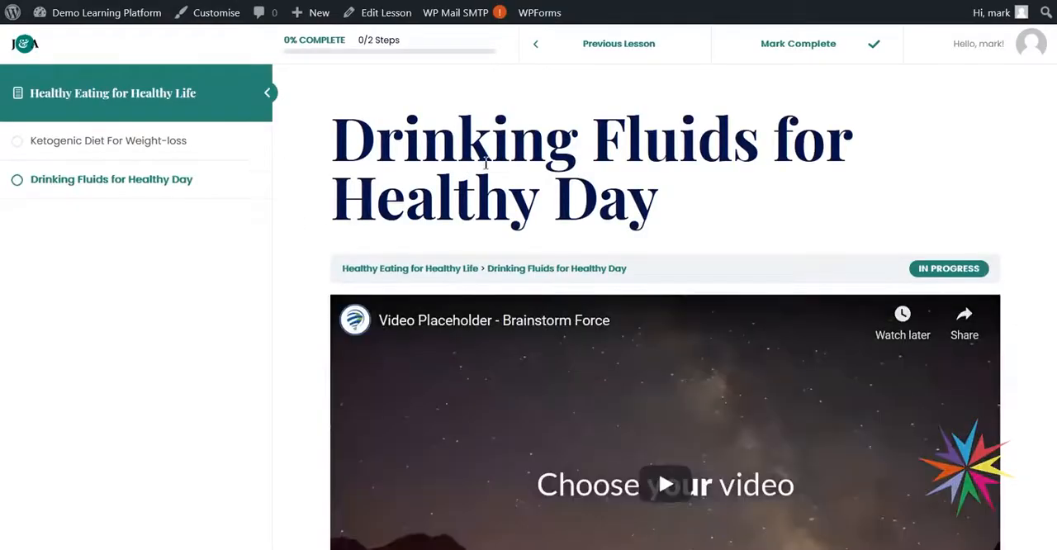
scroll(495, 166, down, 6)
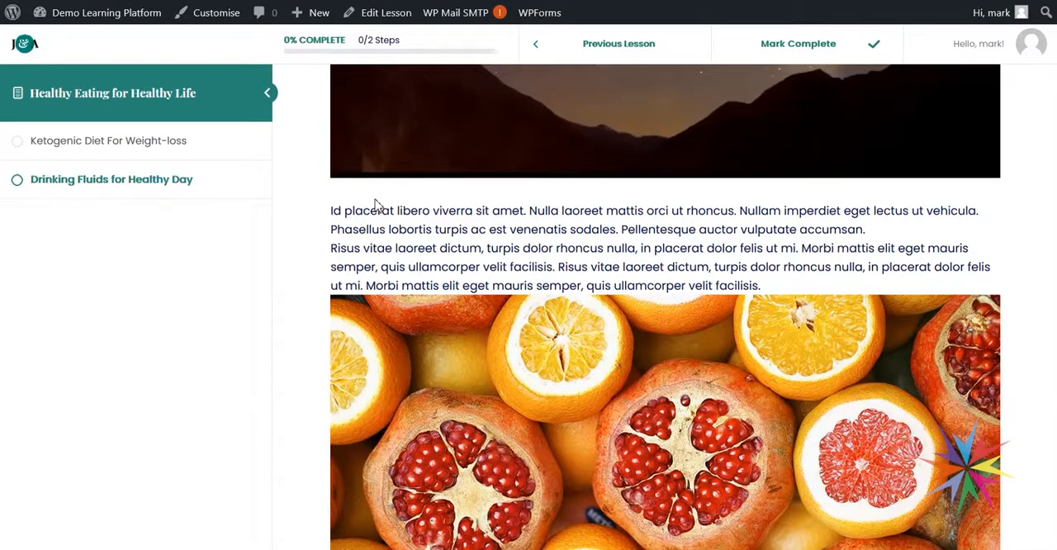
scroll(453, 231, up, 4)
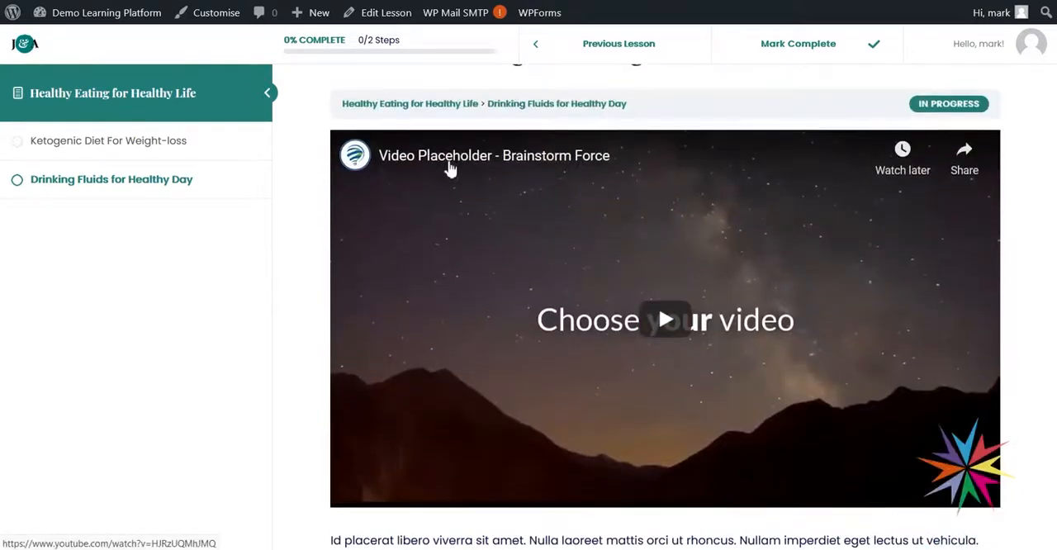
scroll(566, 261, down, 2)
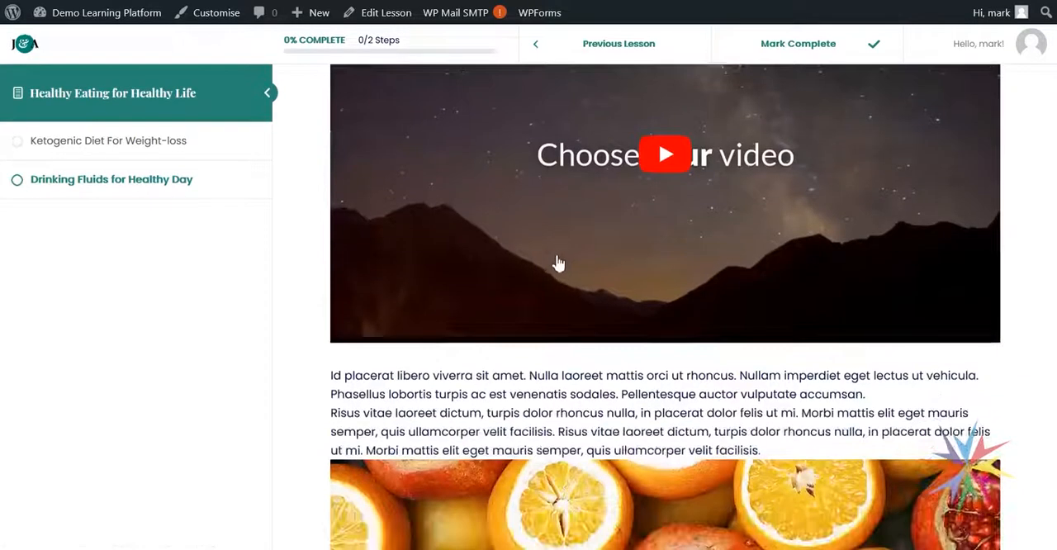
scroll(660, 261, up, 2)
scroll(666, 267, down, 4)
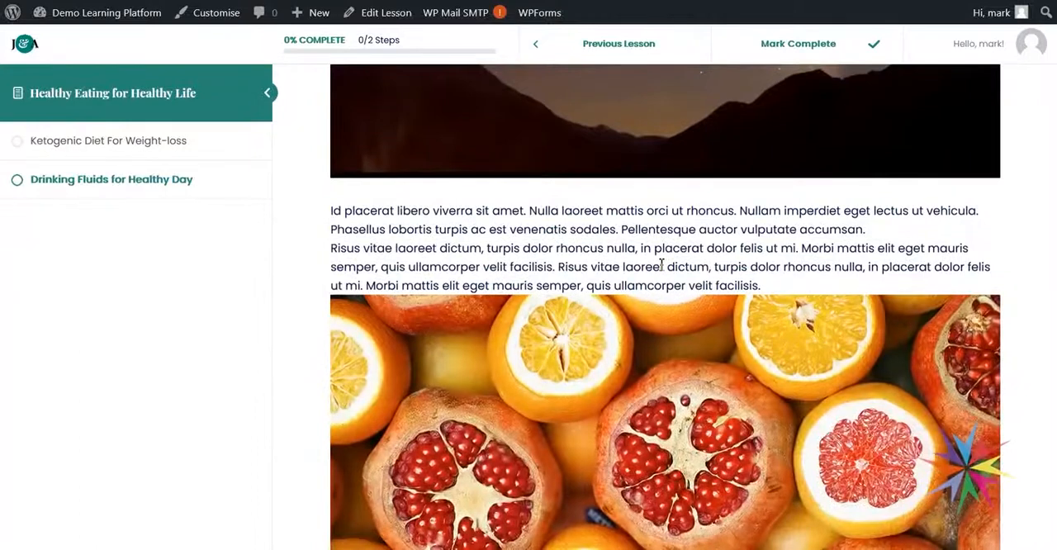